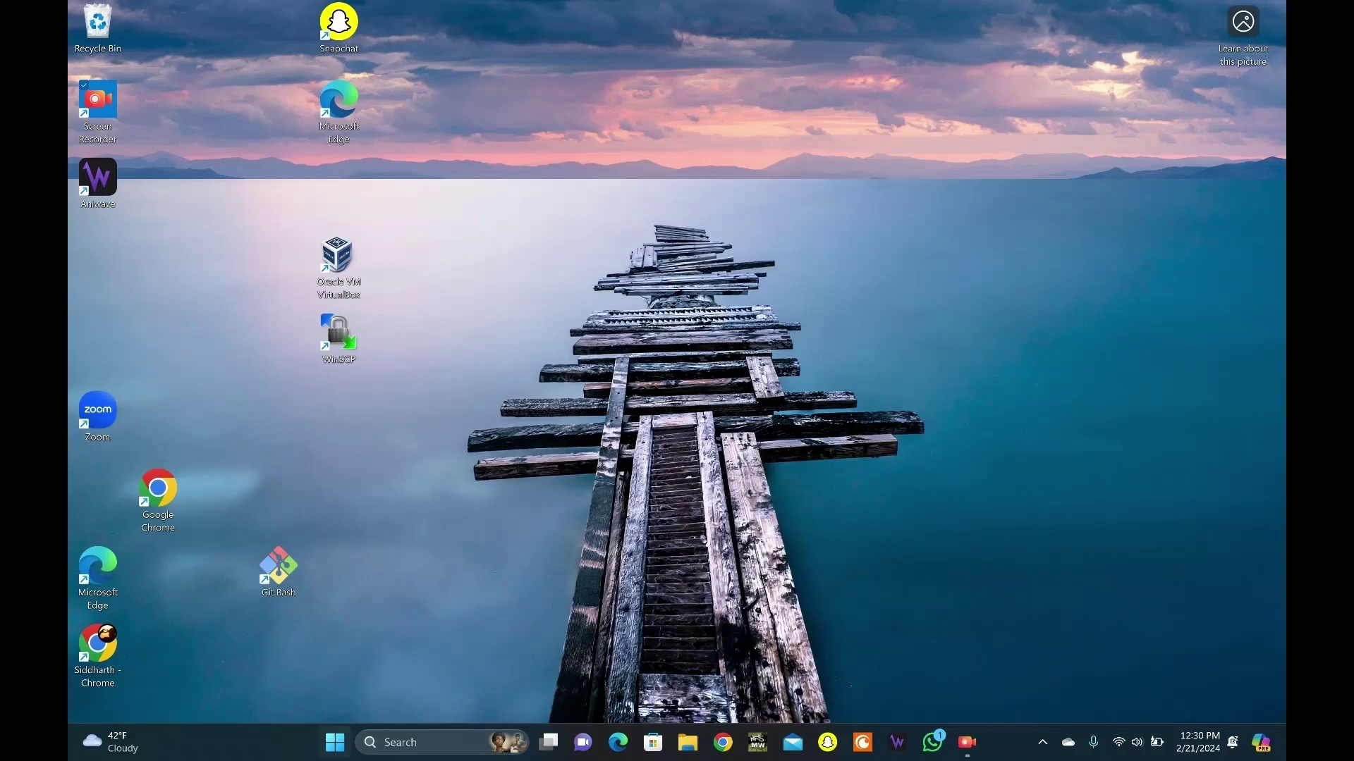
Launch Photos and start an import from the connected Apple iPhone
left_click(335, 742)
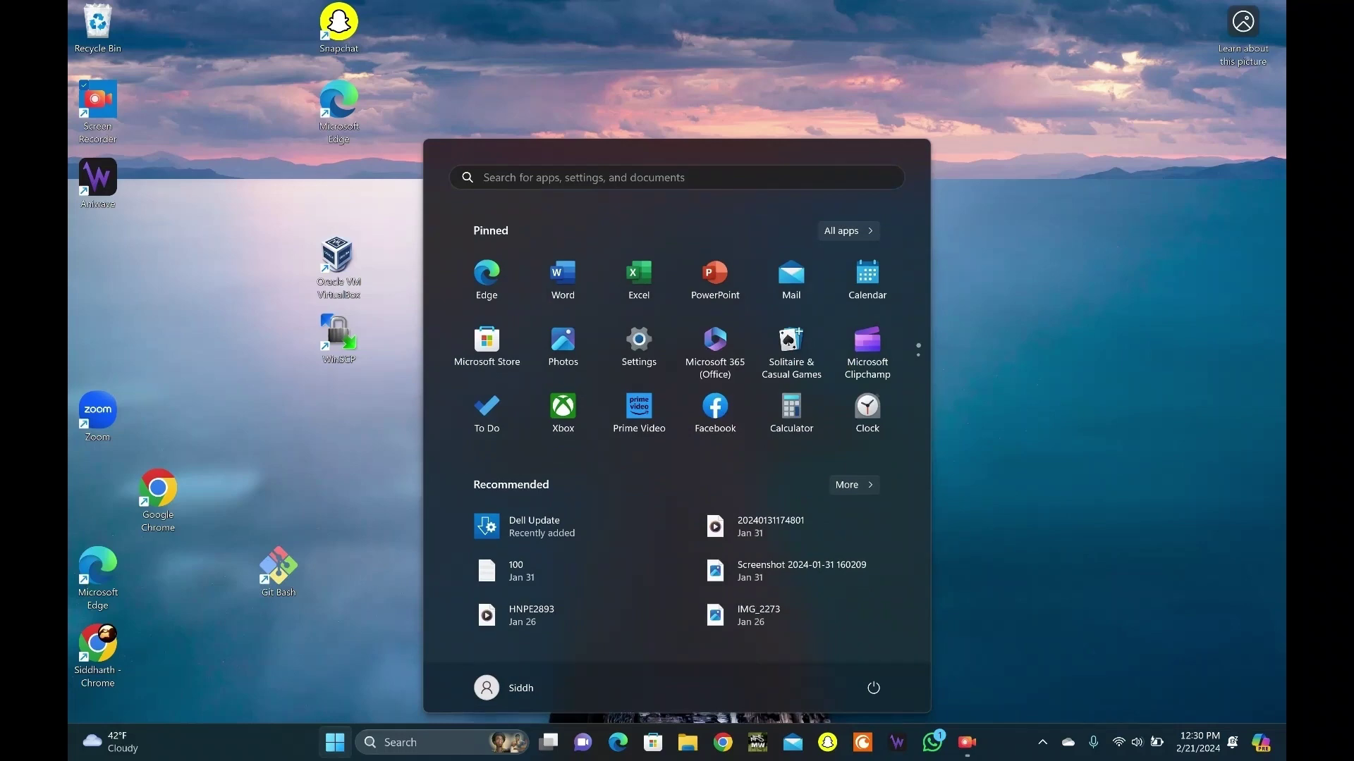
left_click(562, 349)
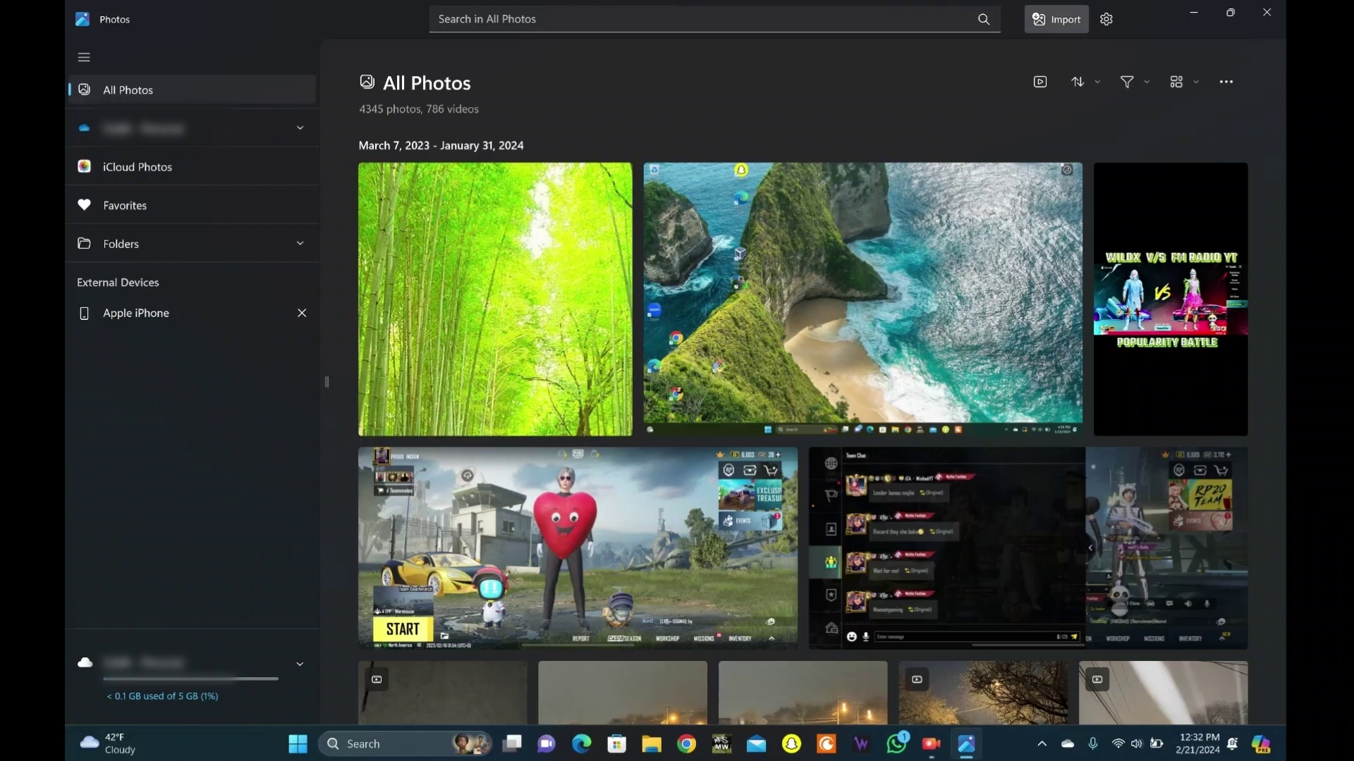
left_click(1055, 19)
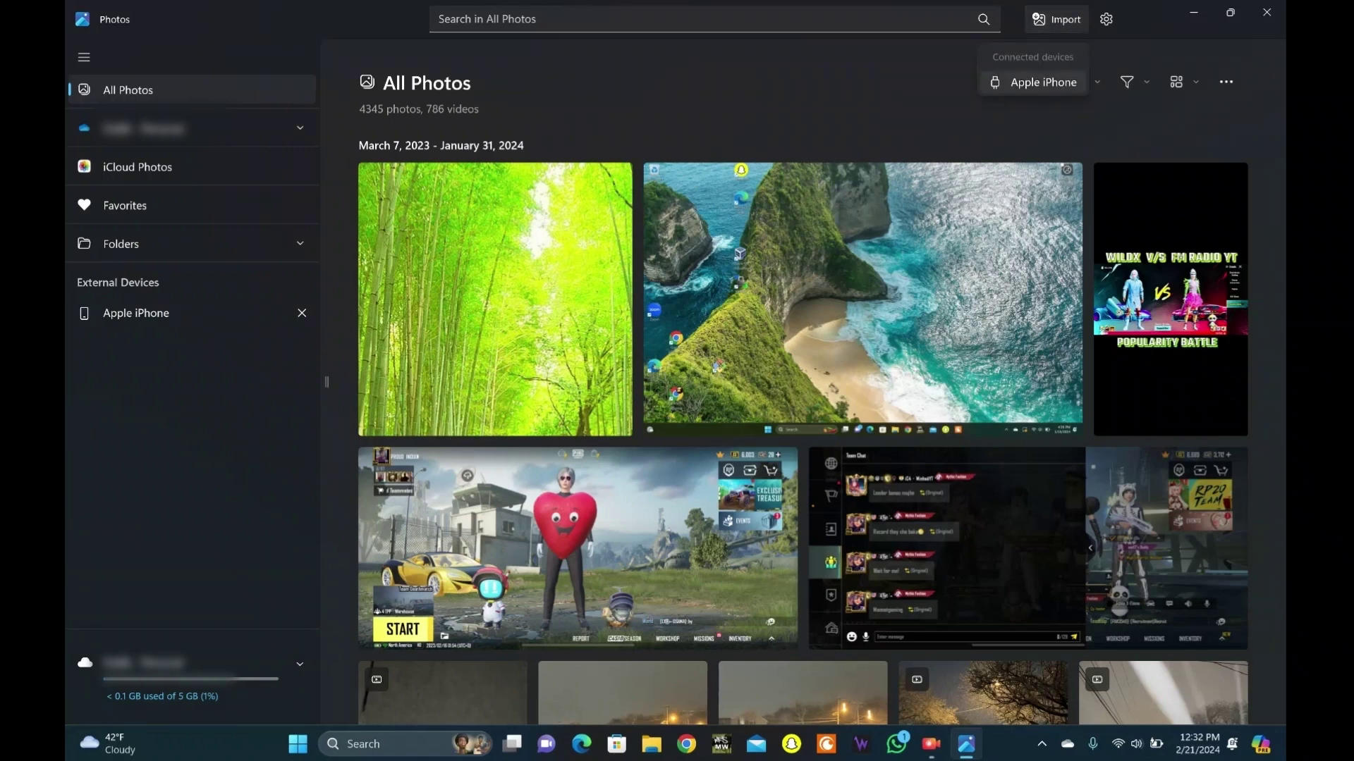
left_click(1035, 82)
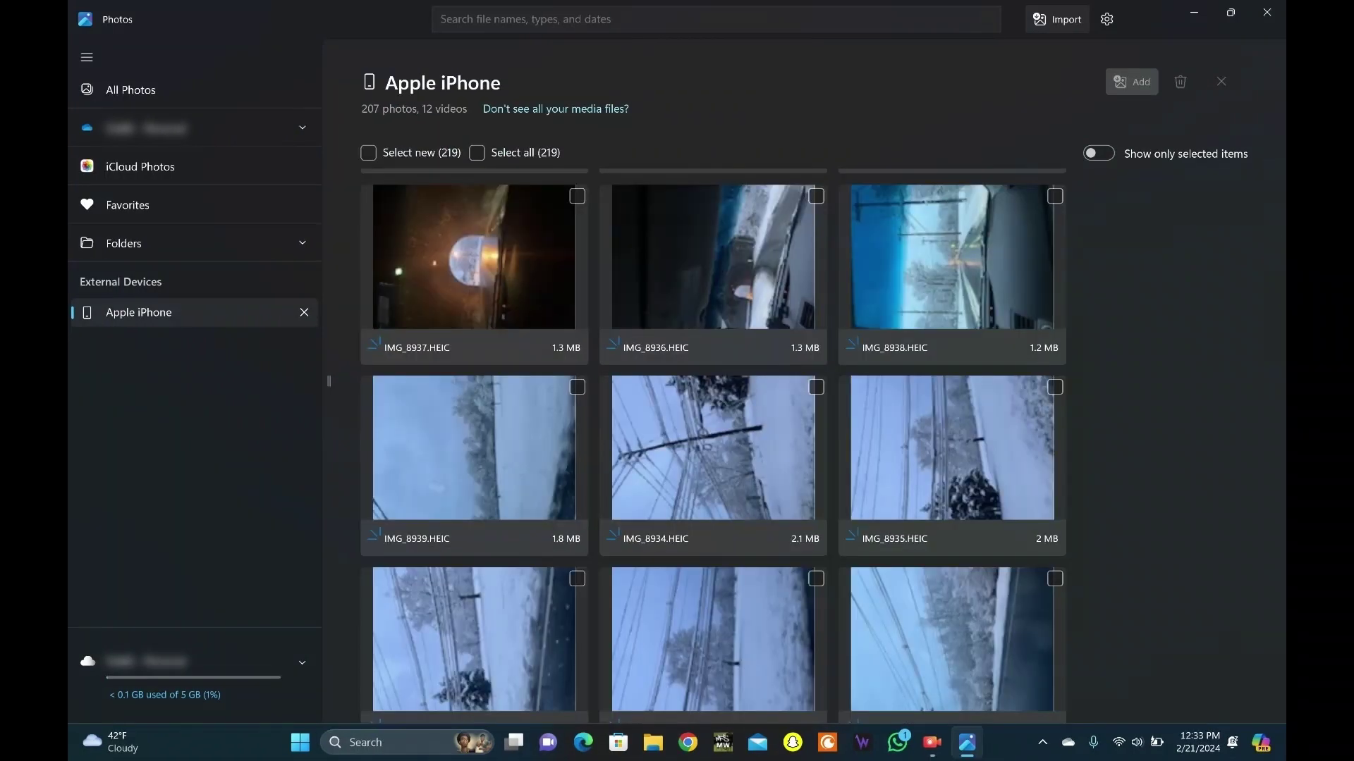
Tick six iPhone photos for import and show only the selected items
left_click(577, 196)
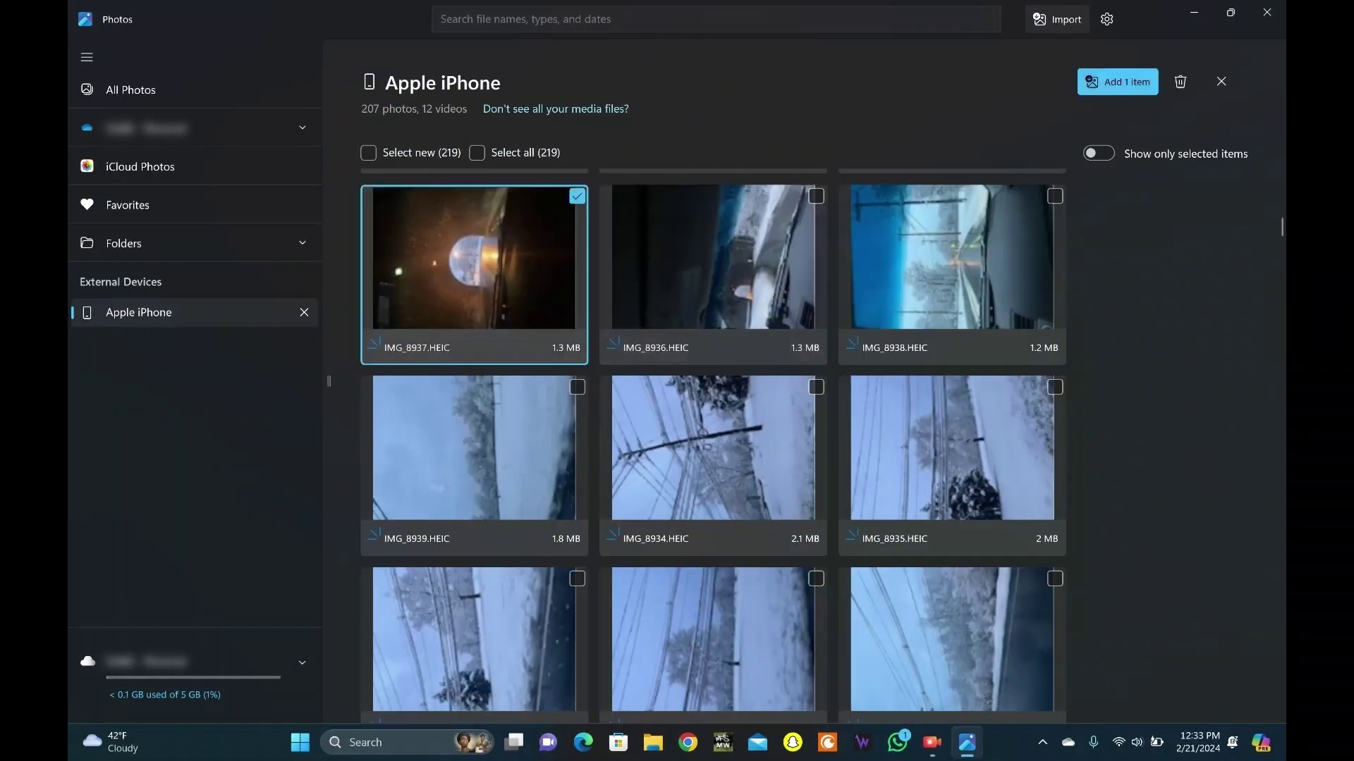
left_click(1055, 387, "shift")
left_click(1098, 153)
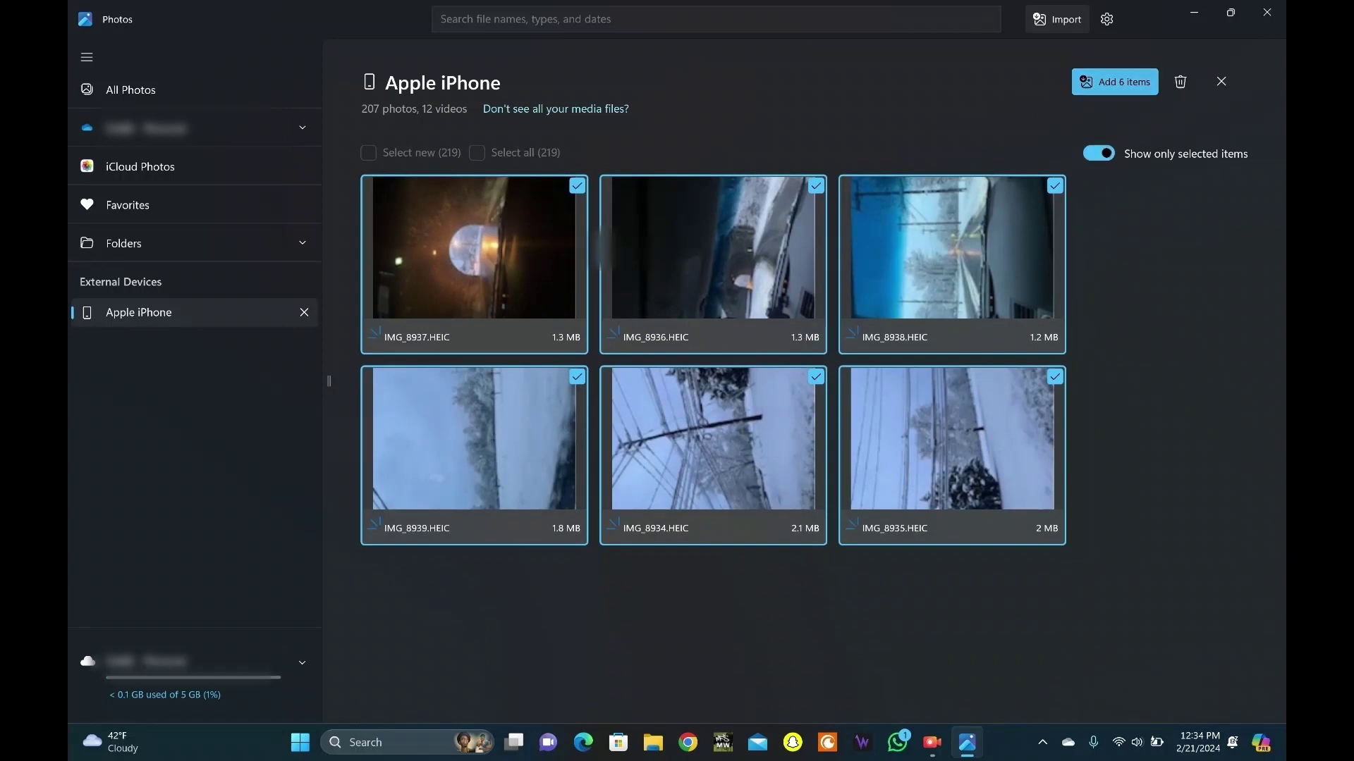
Add the 6 items and import them into a newly created 'AeireinTech' folder
left_click(1115, 82)
left_click(571, 510)
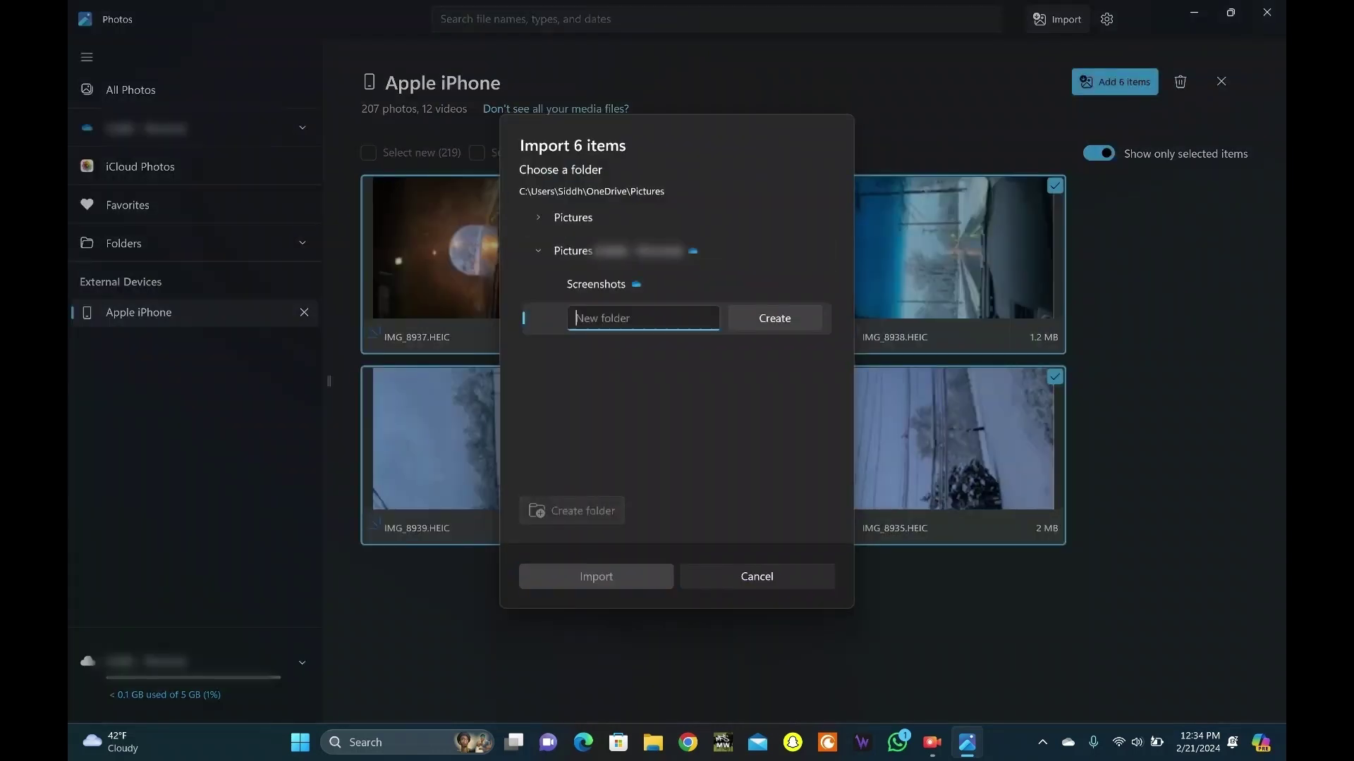
key("Caps_Lock")
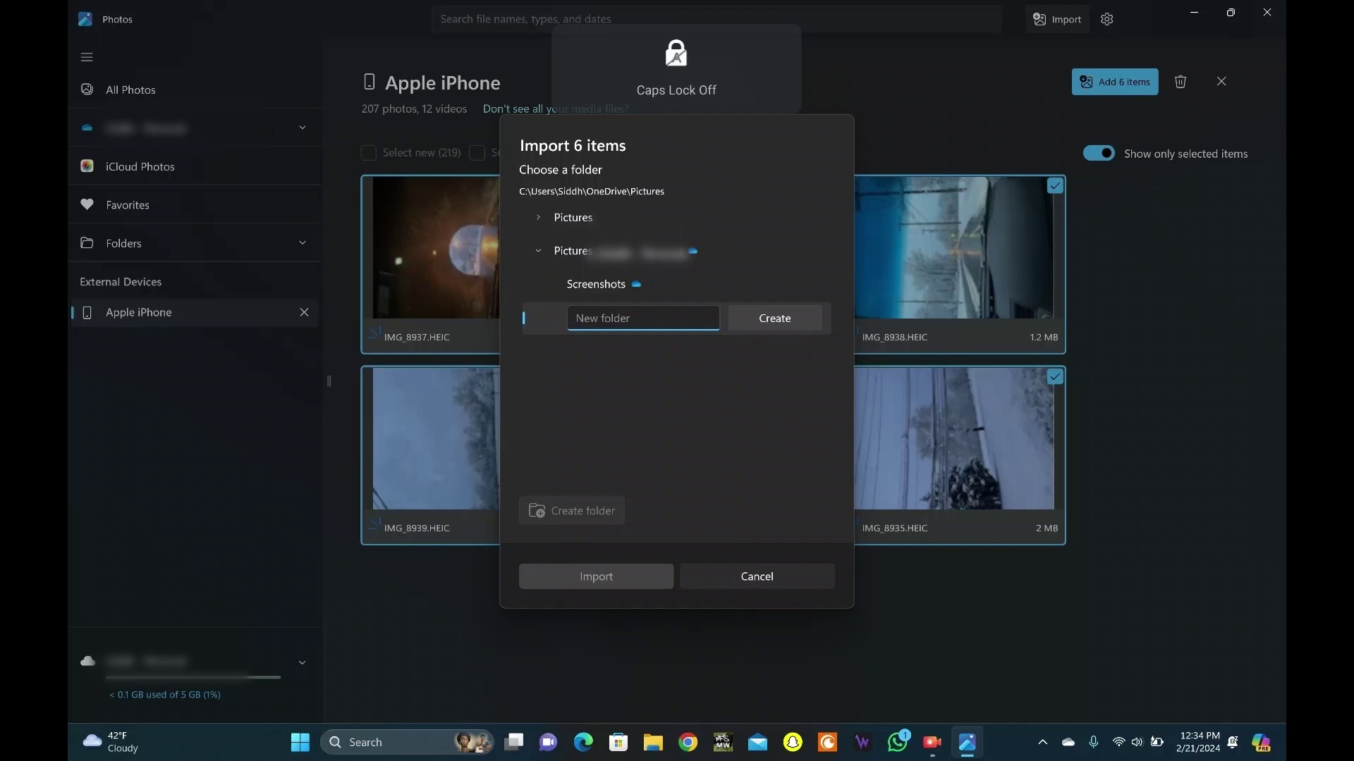
type("Aei")
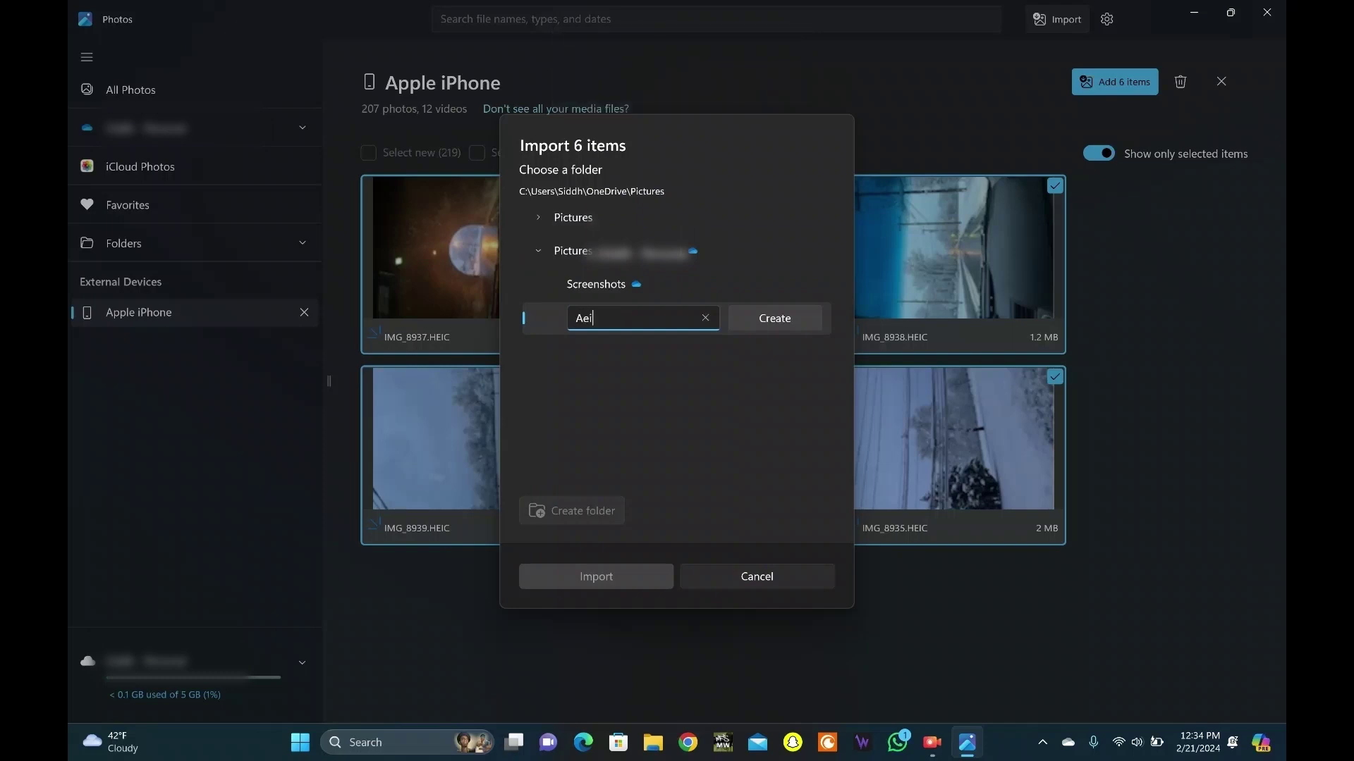
type("reinTech")
key("Return")
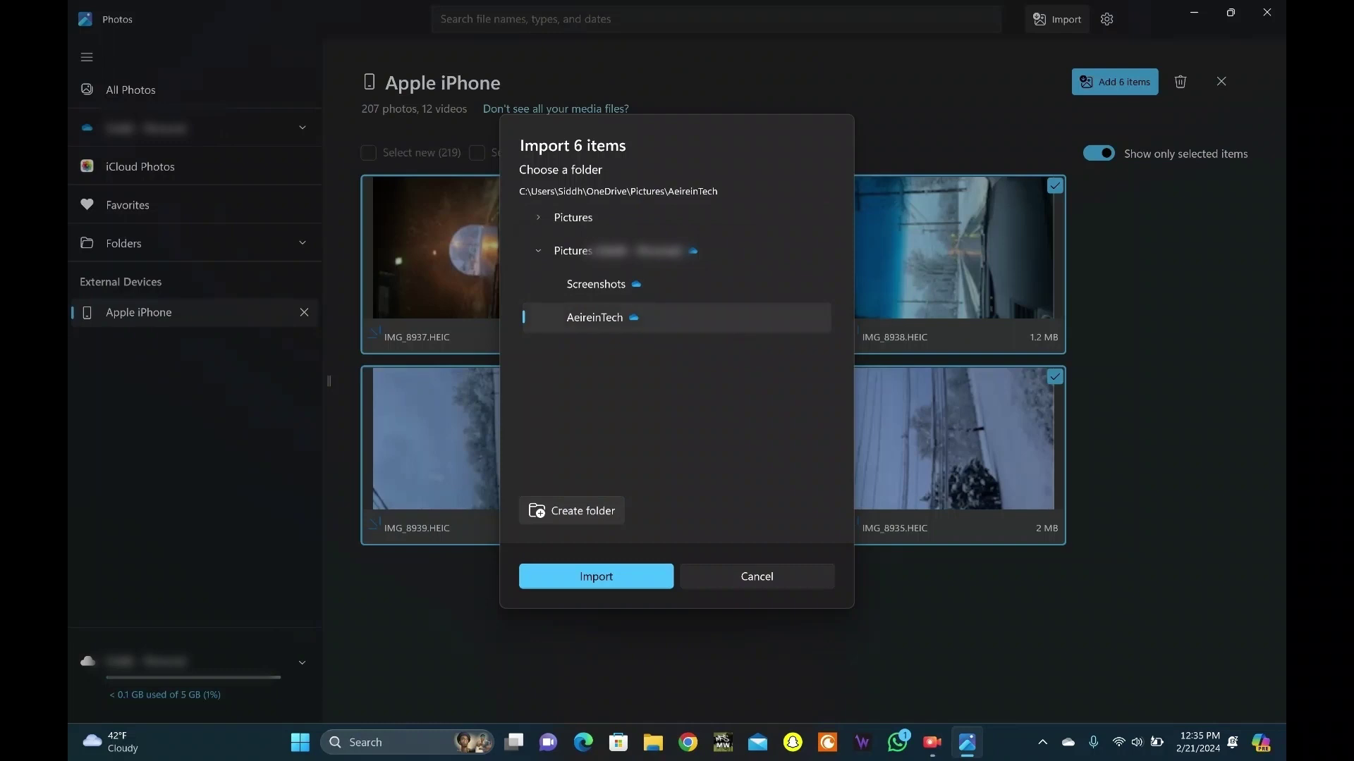
key("Return")
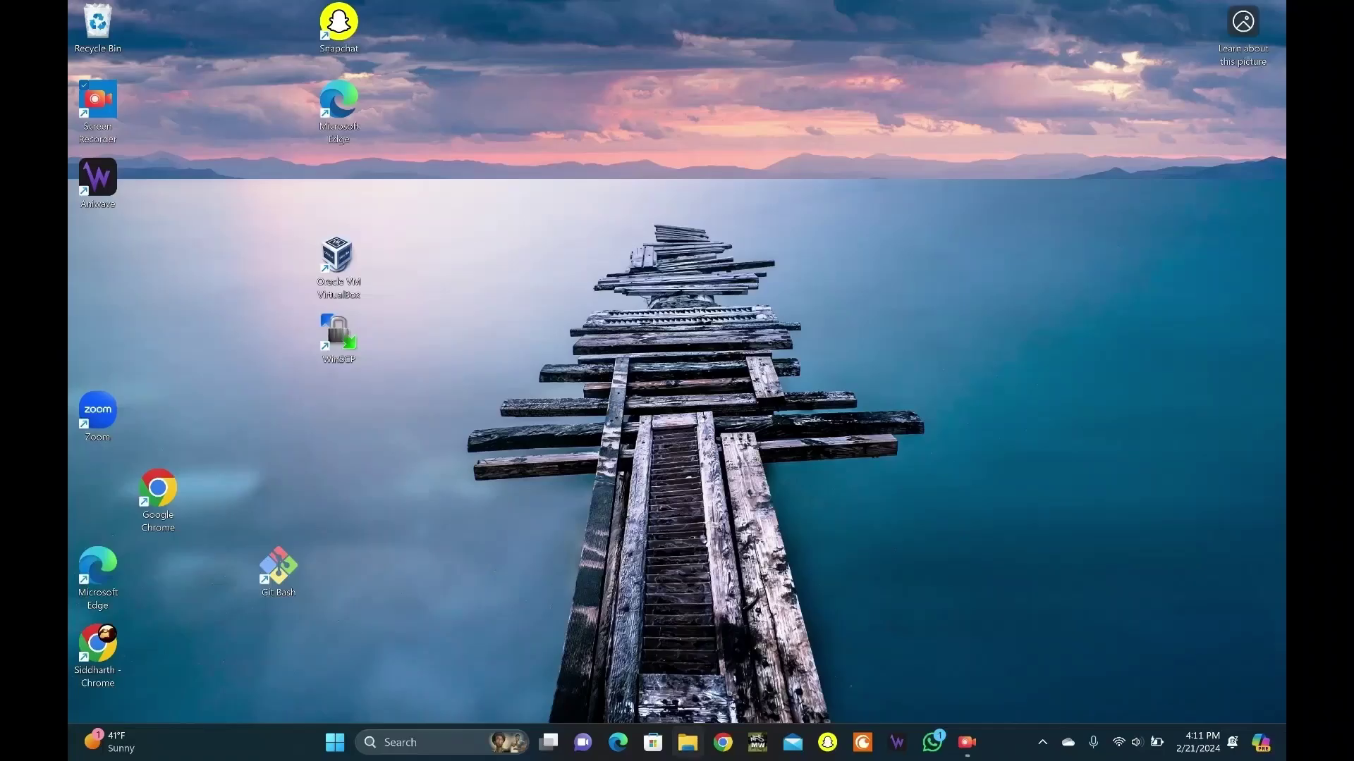
In File Explorer, run Import pictures and videos on the Apple iPhone under This PC
left_click(688, 742)
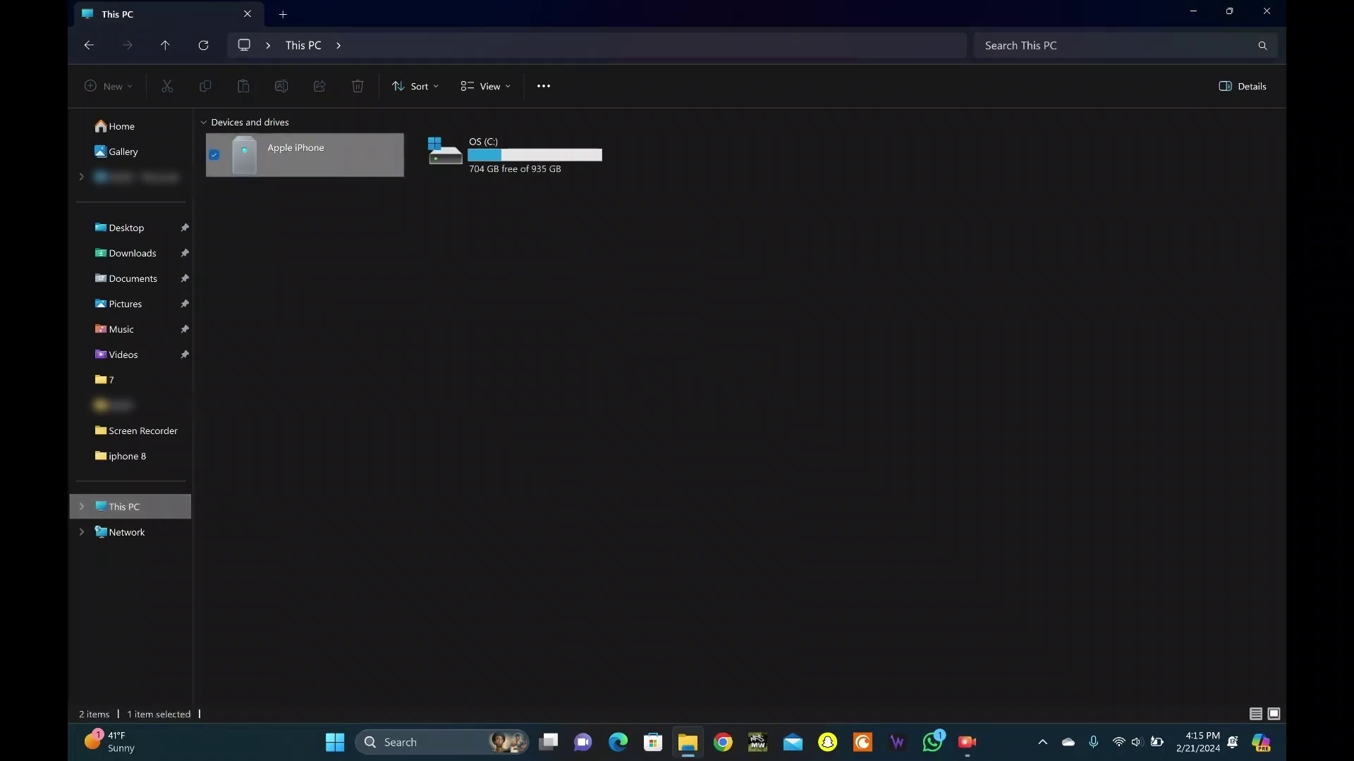
right_click(291, 150)
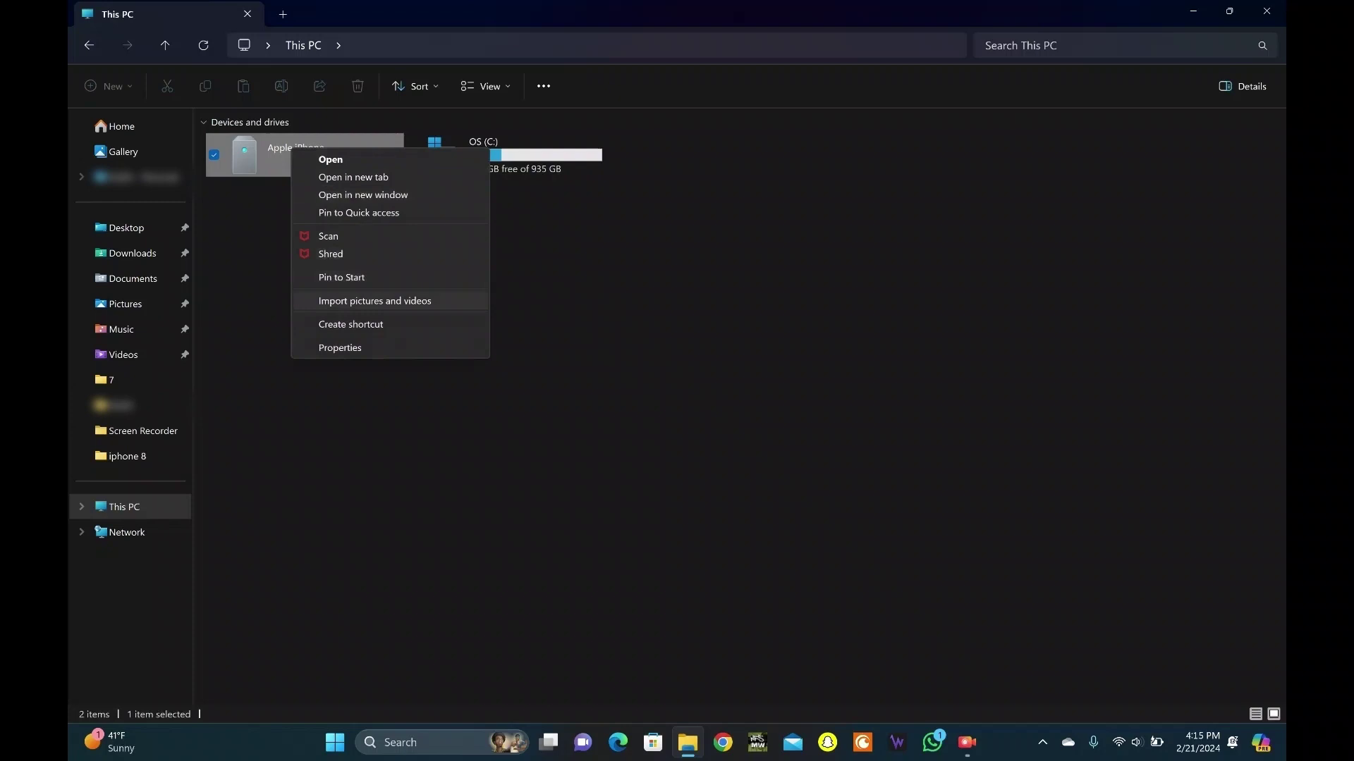
key("Return")
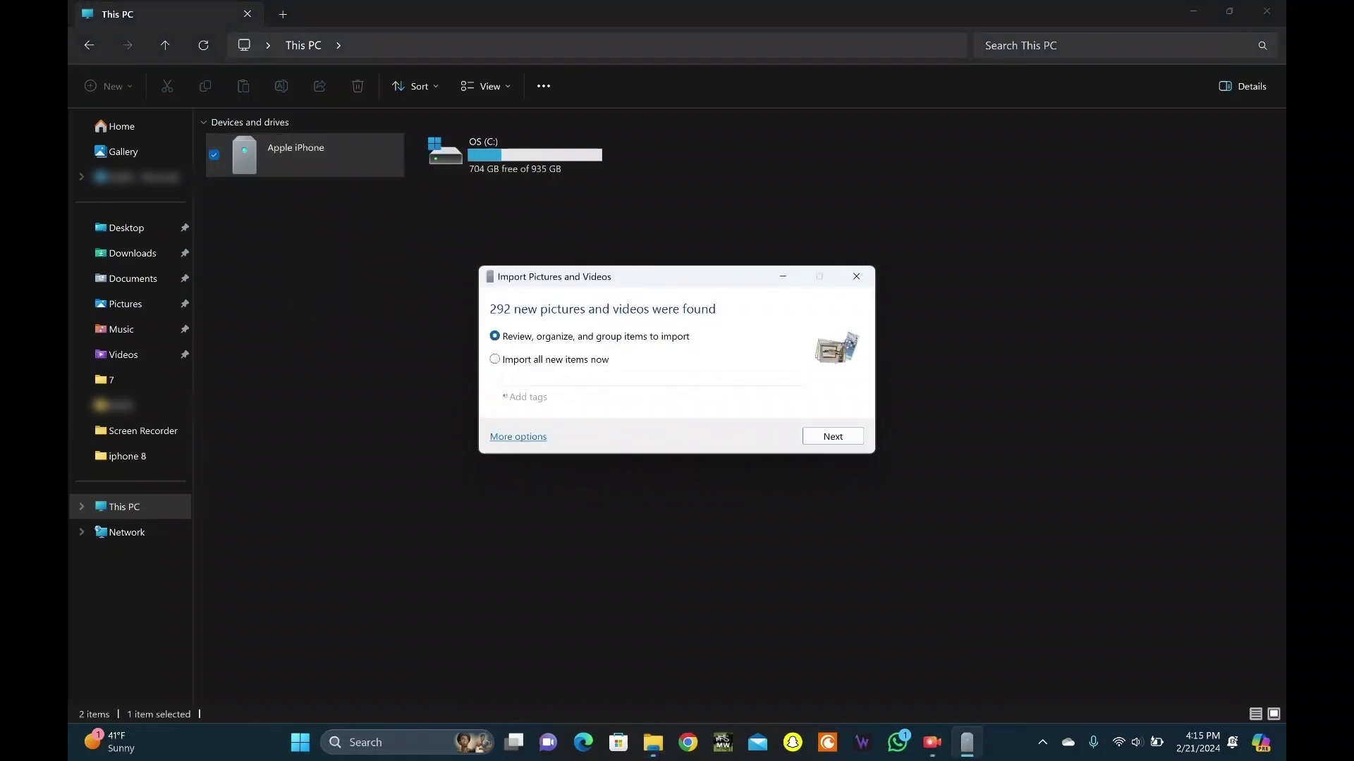
Import all 292 new items now, skipping all files with errors
key("Down")
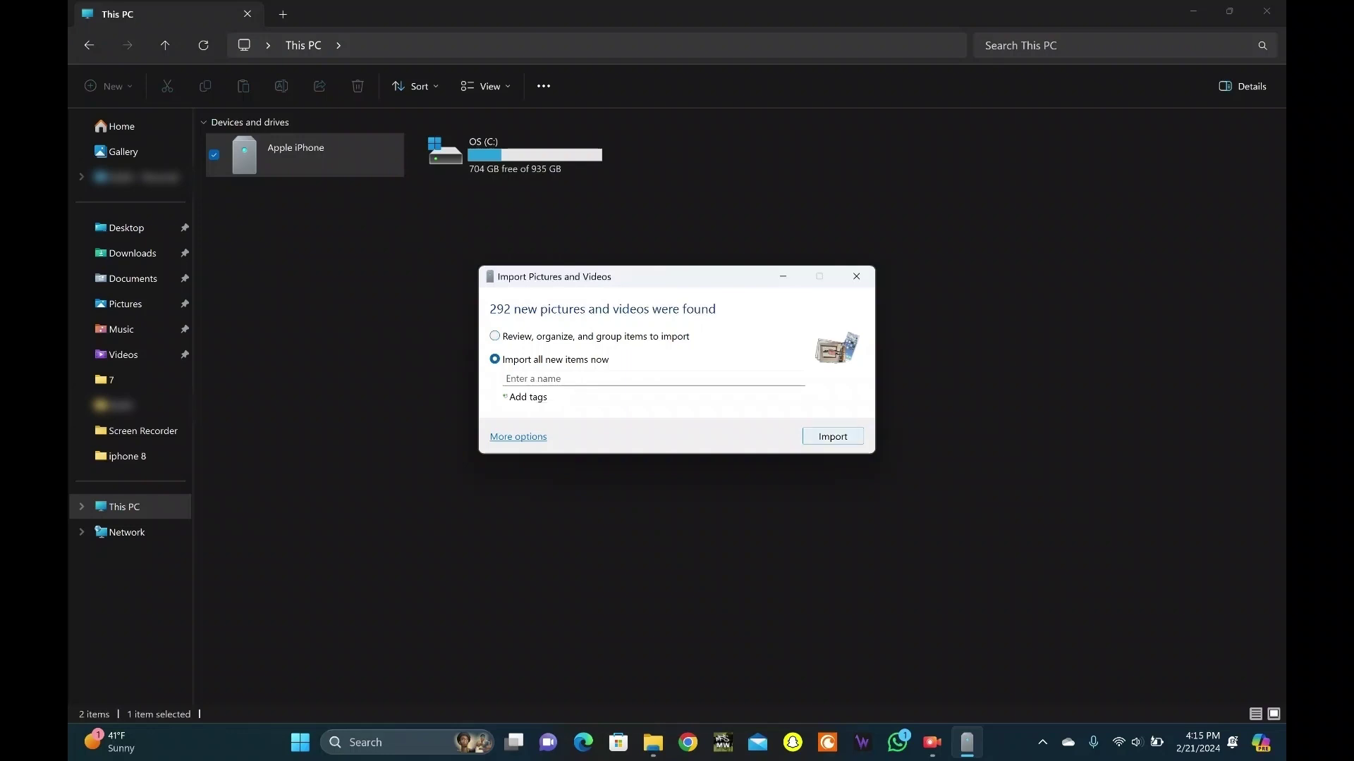
key("Return")
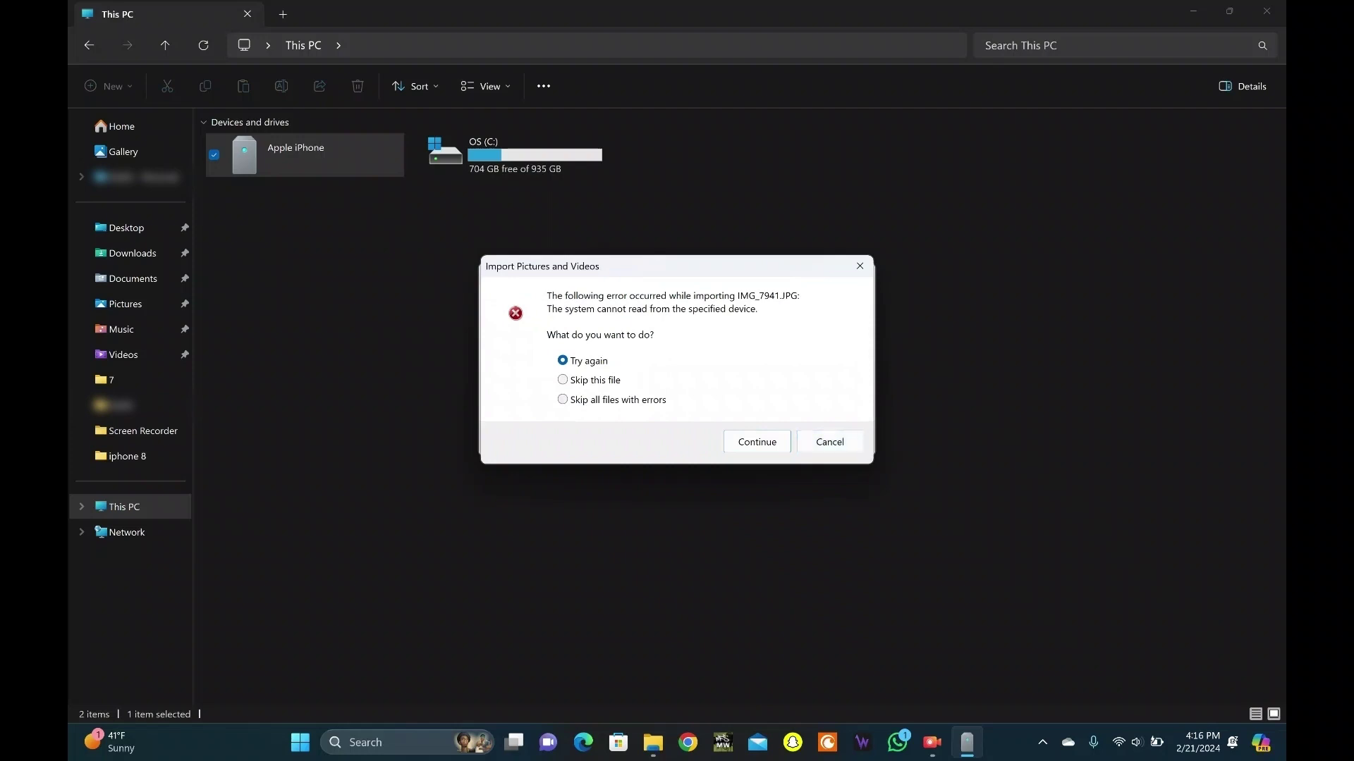
left_click(562, 399)
left_click(757, 441)
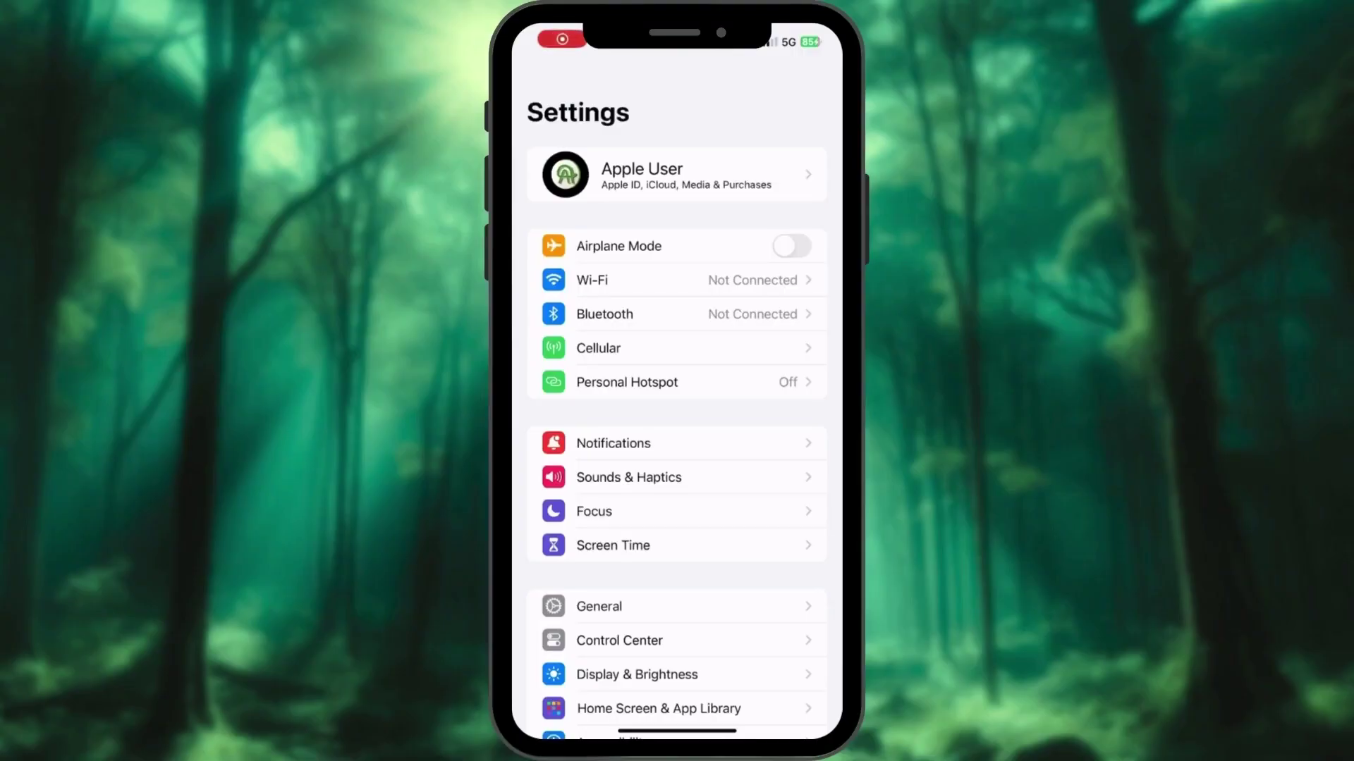
In iPhone Settings, go to Apple ID > iCloud > Photos and turn on Sync this iPhone
left_click(677, 174)
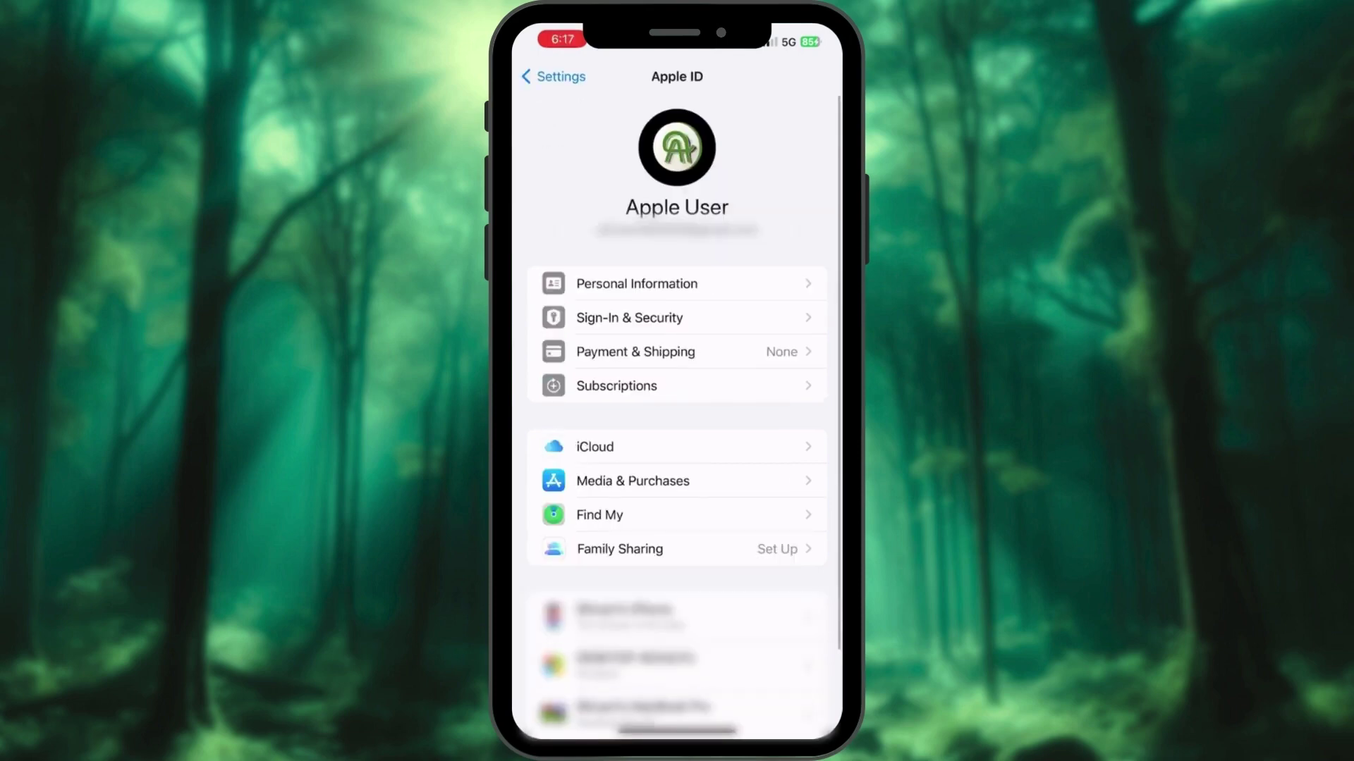
left_click(594, 447)
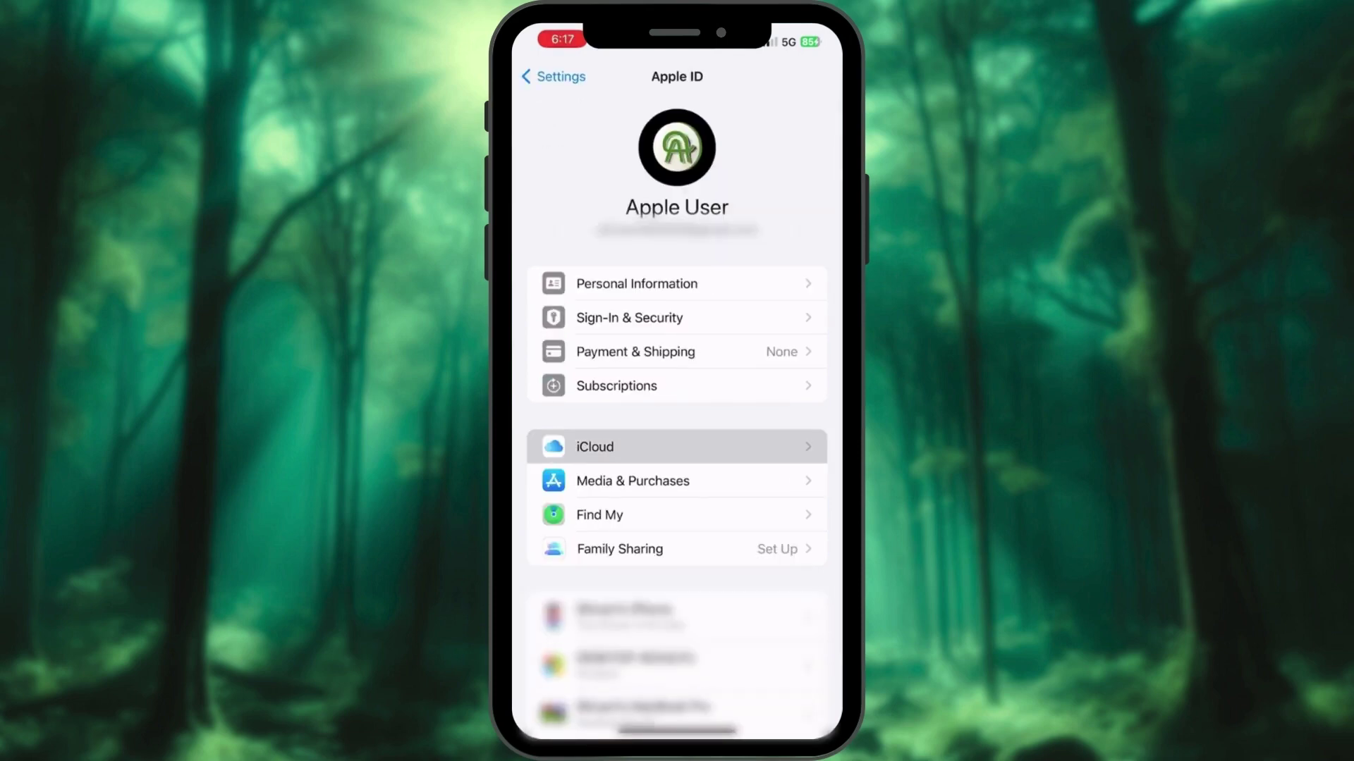
left_click(597, 356)
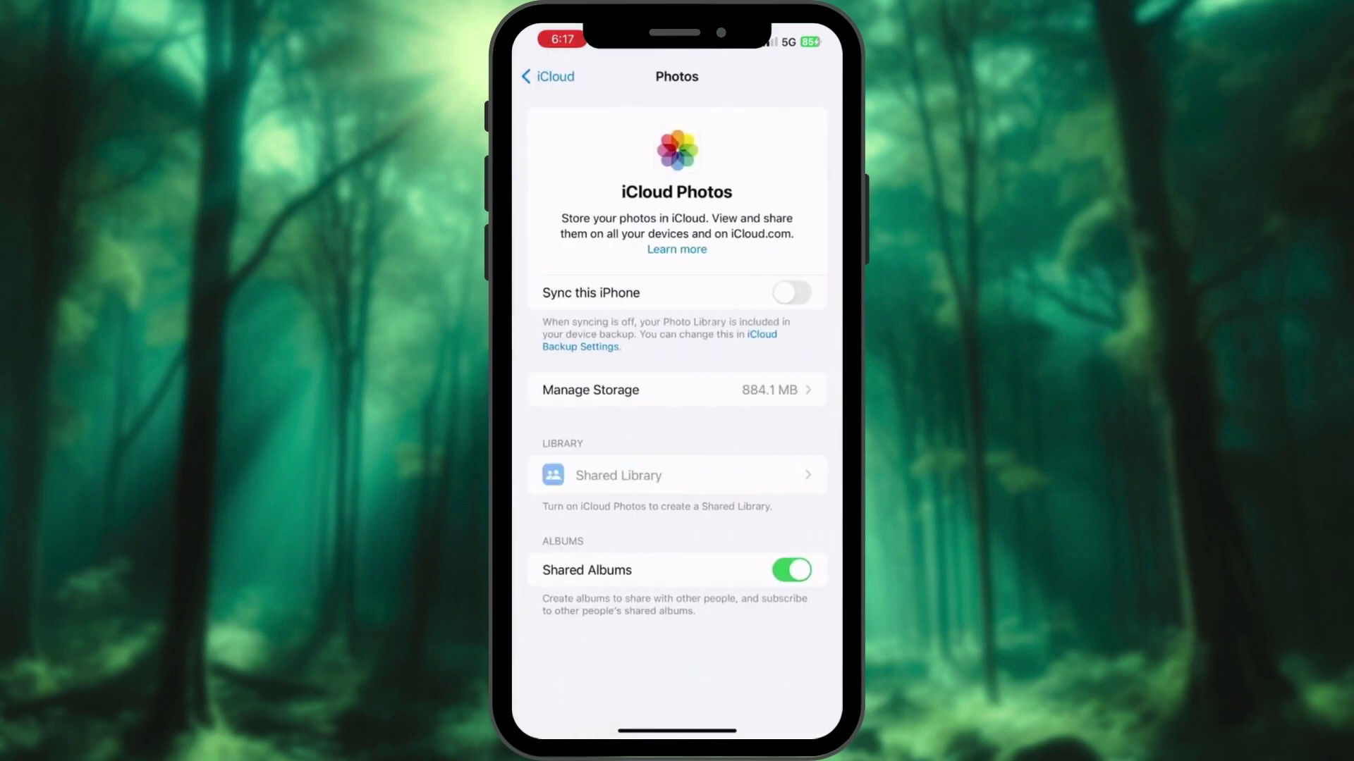
left_click(791, 293)
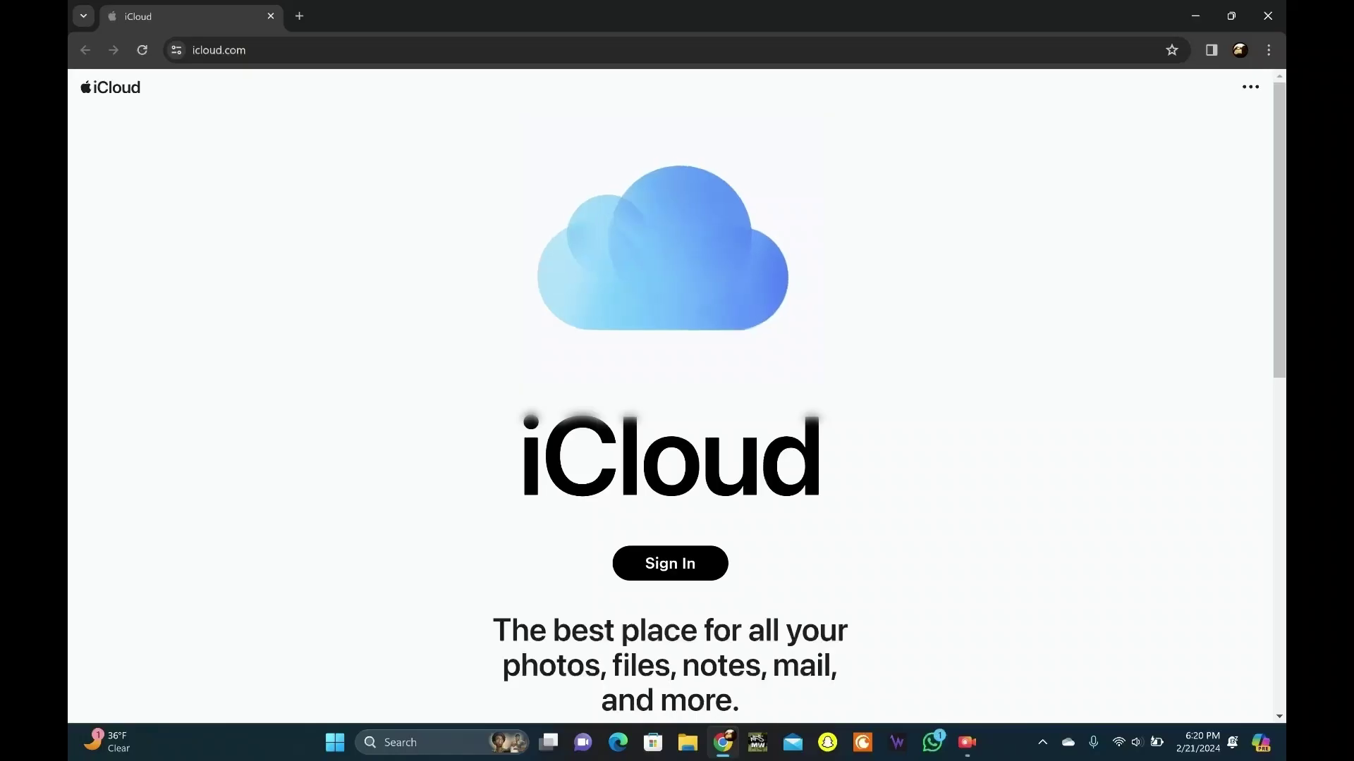
Sign in to iCloud.com with the Apple ID email and account password
left_click(670, 563)
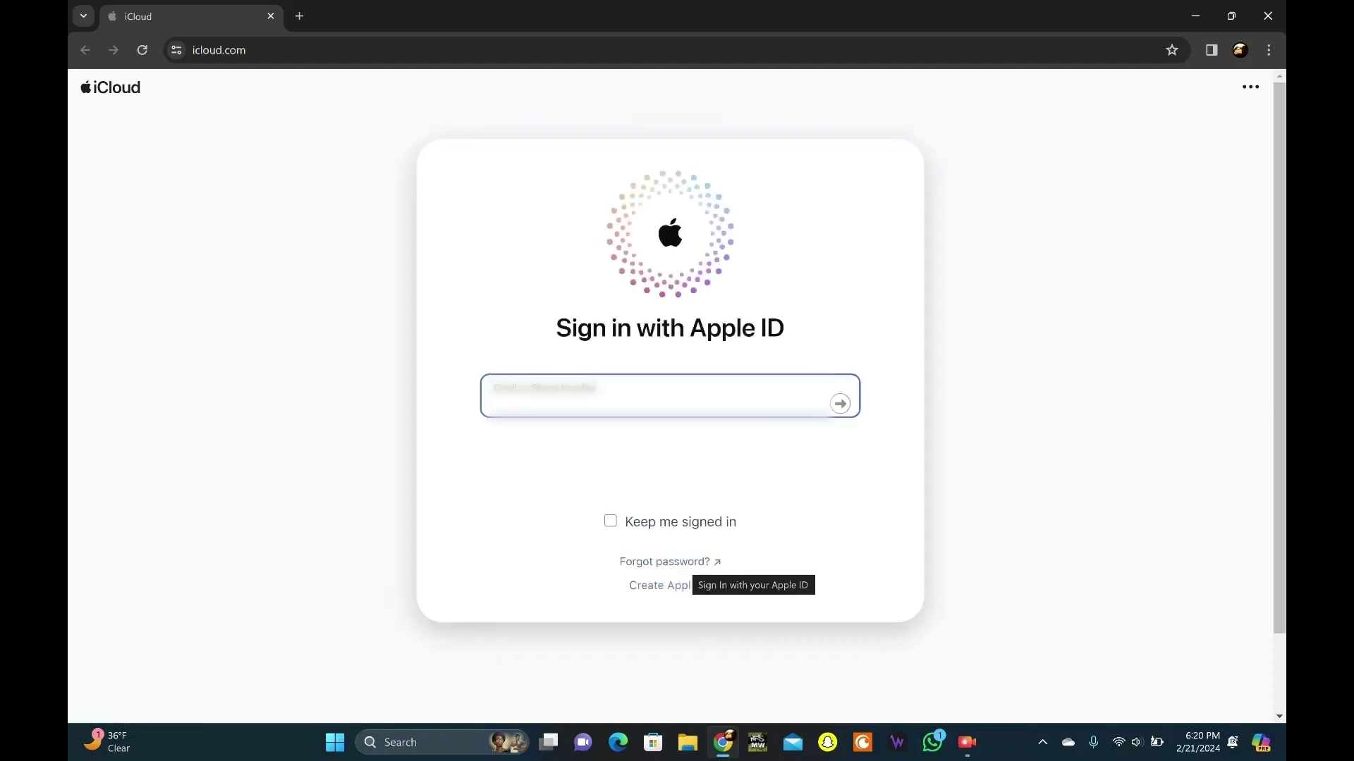
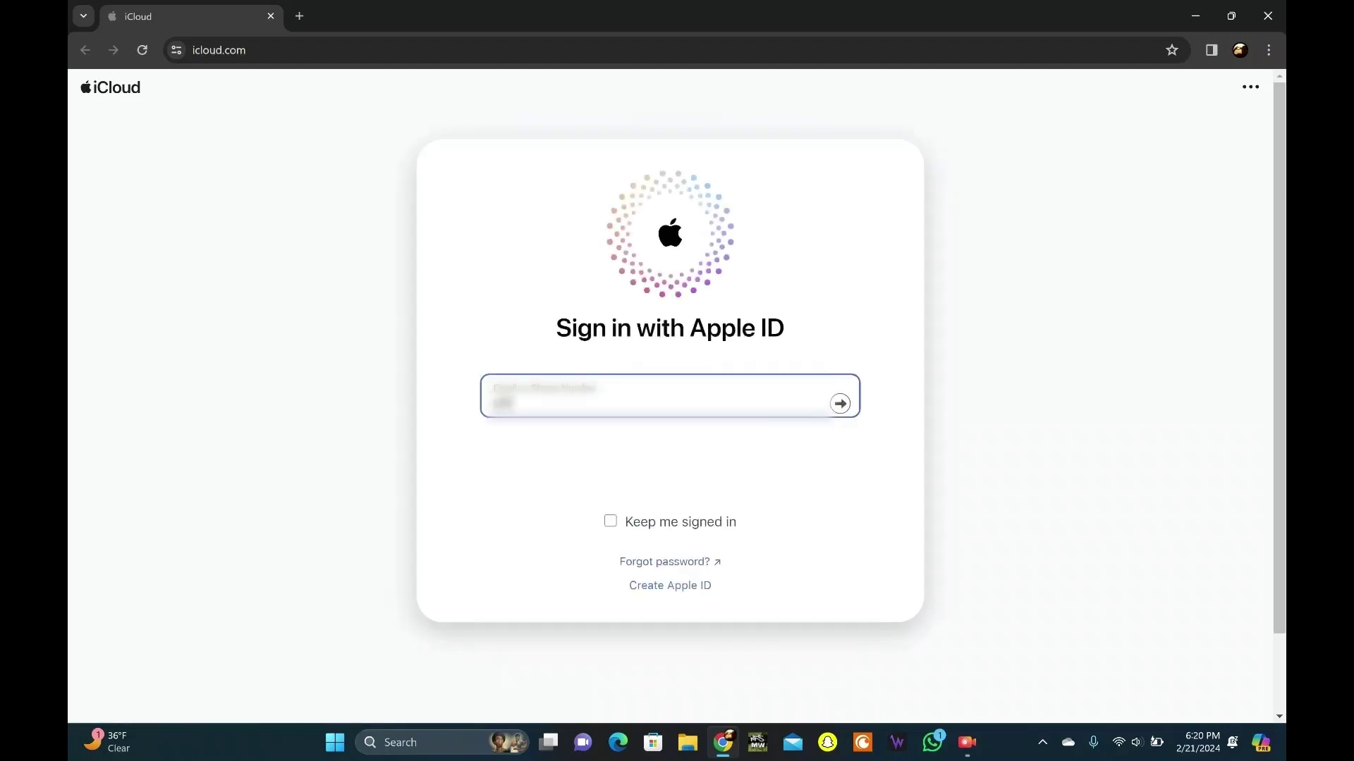
key("Return")
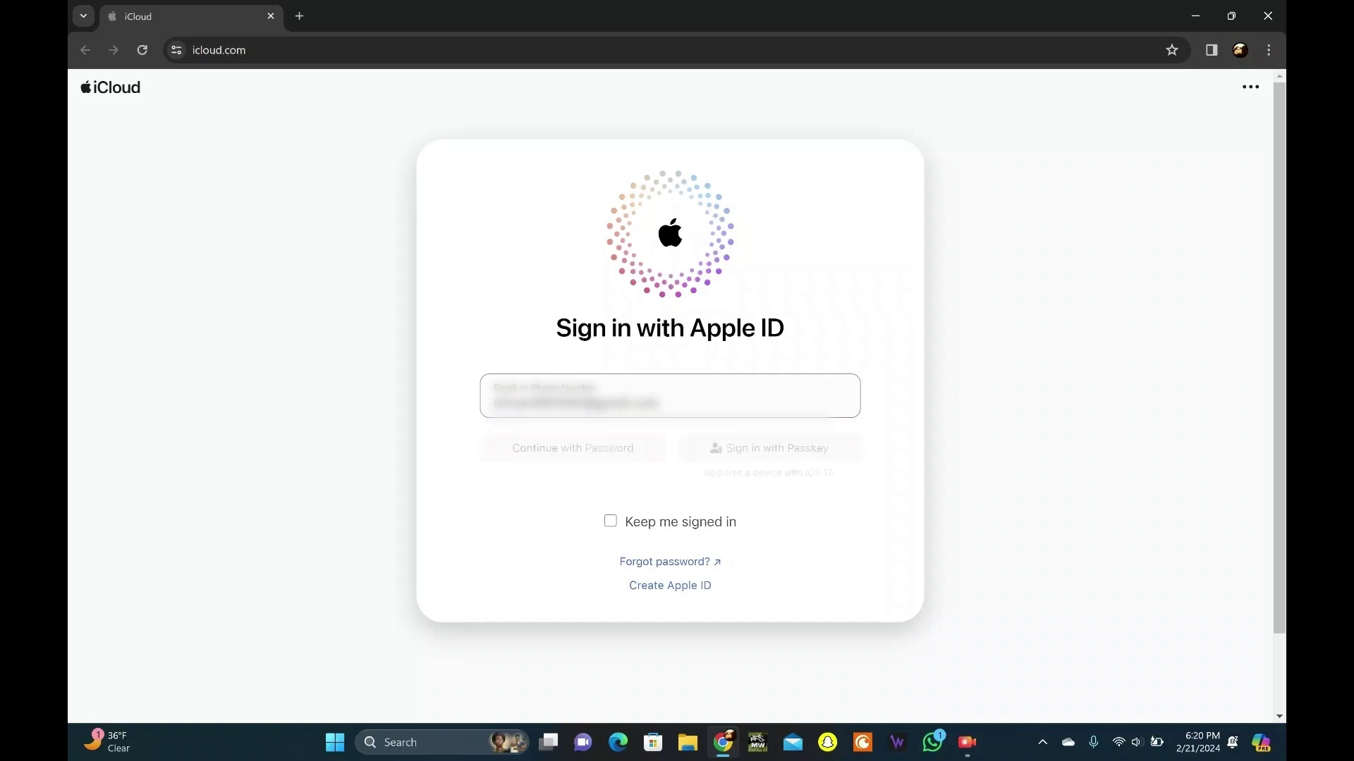
key("Return")
key("Return")
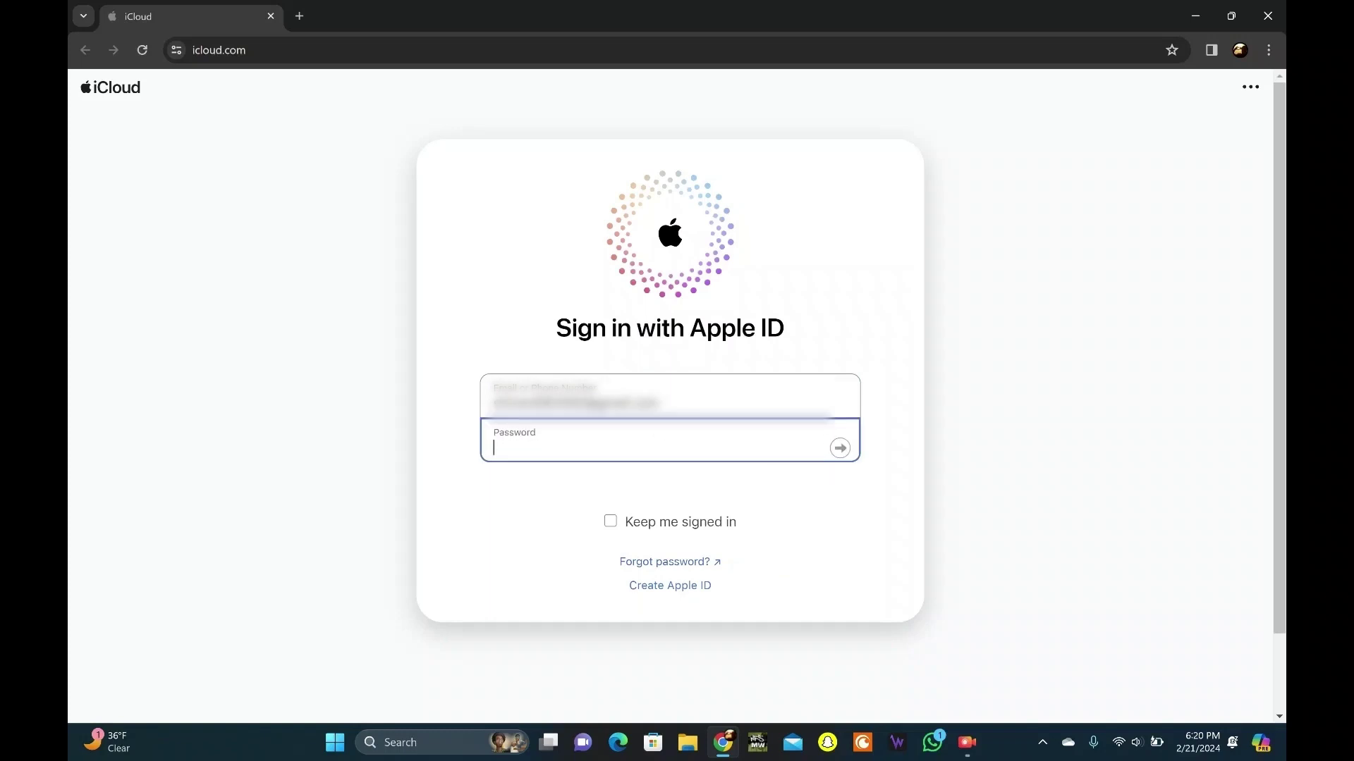
key("ctrl+v")
key("Return")
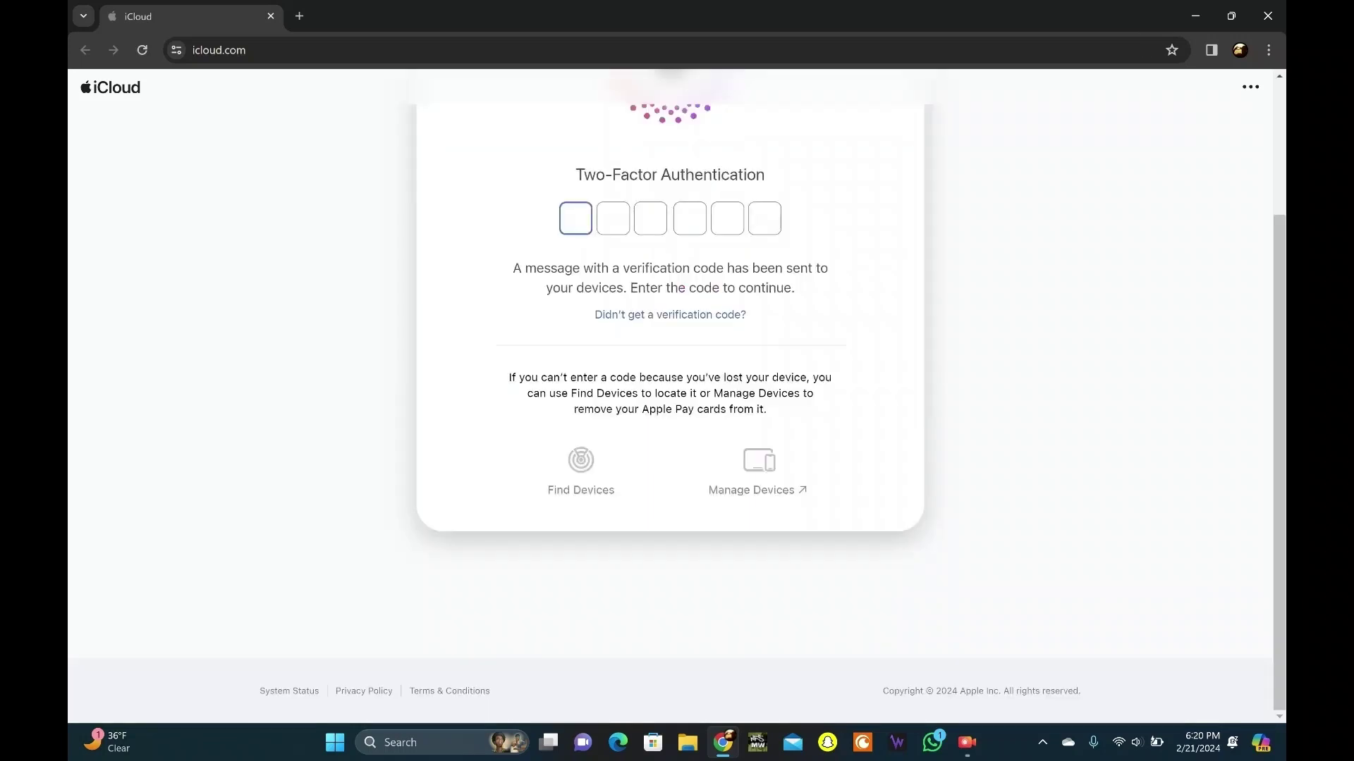
Enter the two-factor code, trust this browser, and dismiss What's New
key("ctrl+v")
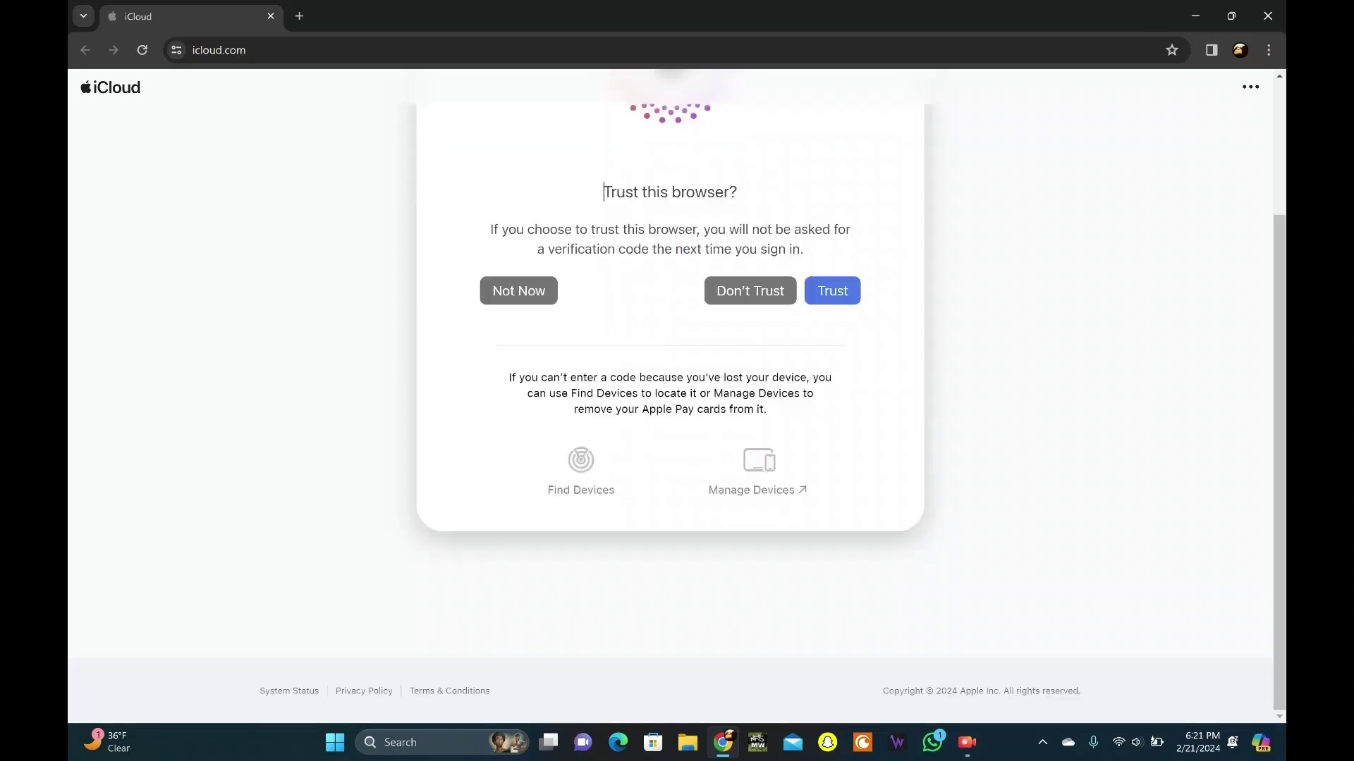
key("Return")
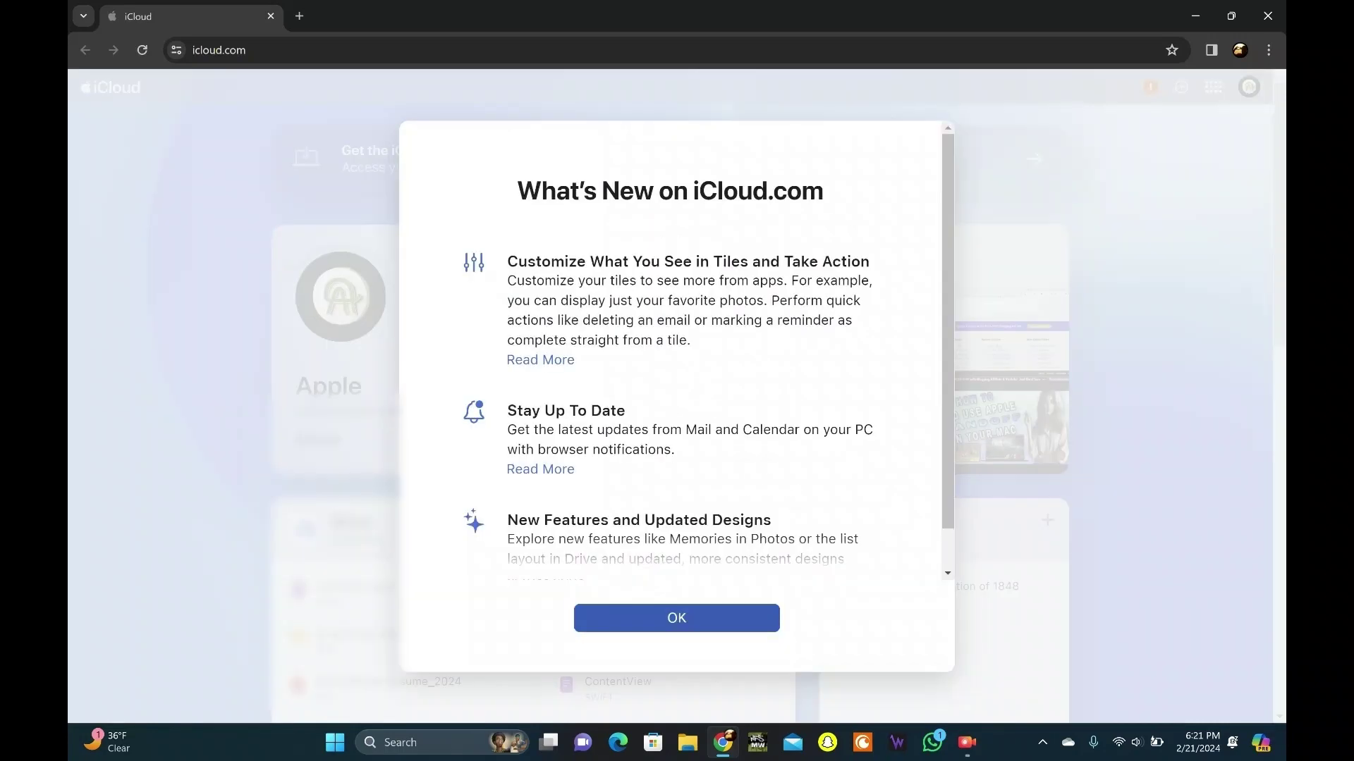
key("Return")
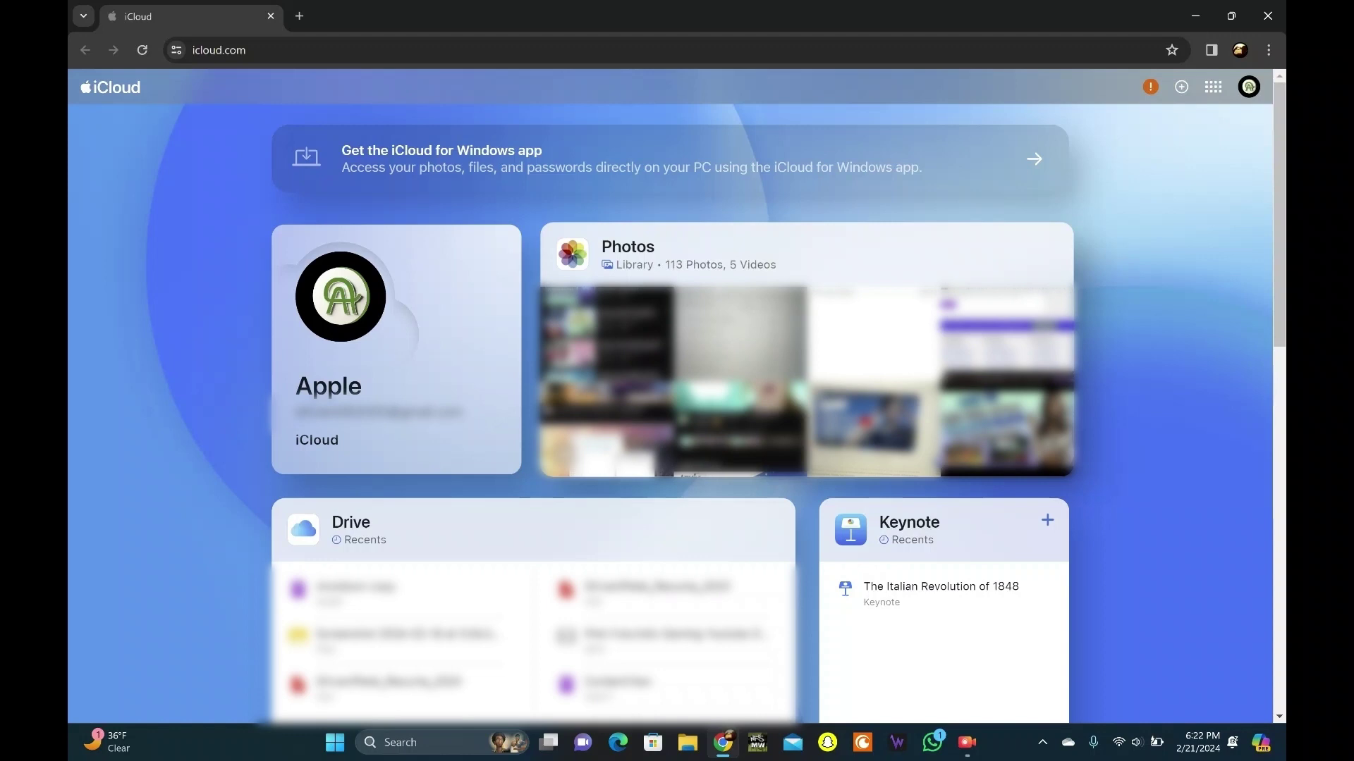
Download logo.jpeg from the Untitled Album and open it Just once
key("Return")
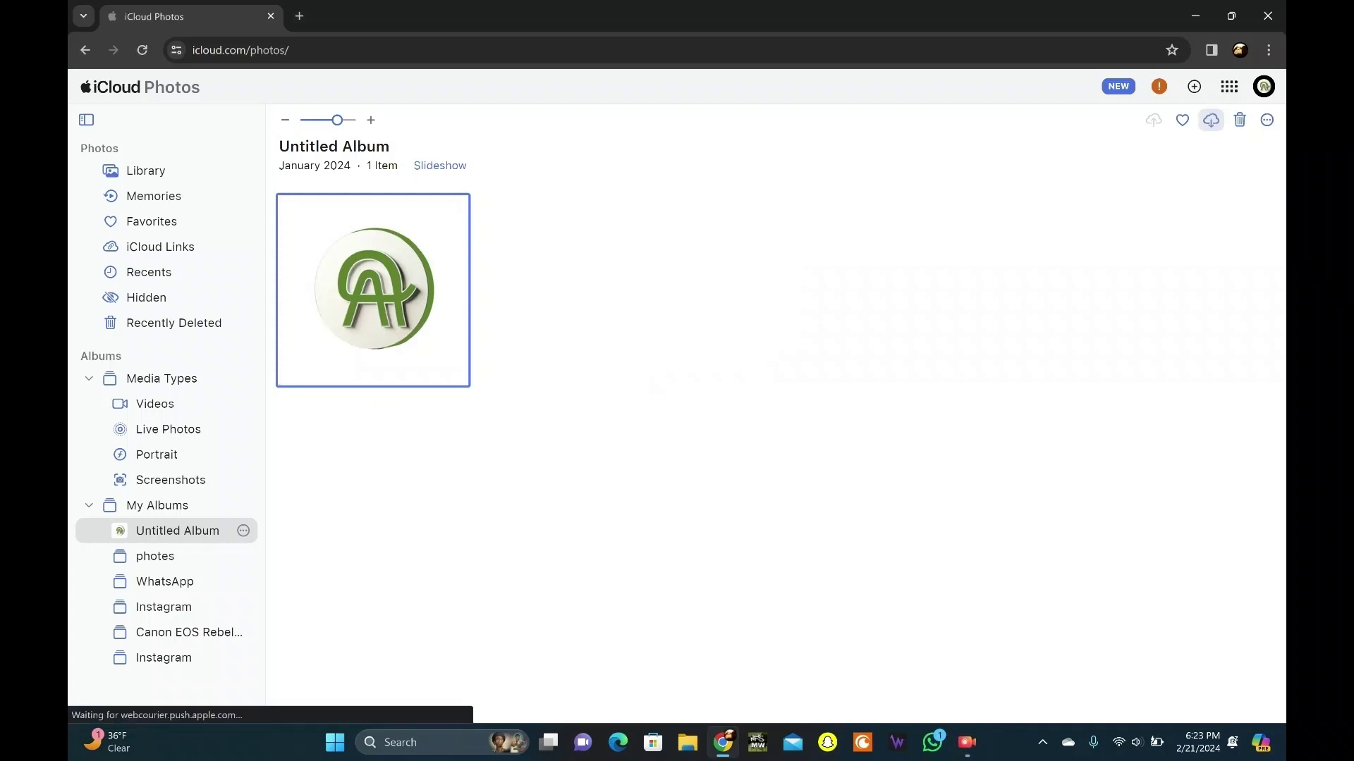
left_click(1210, 120)
left_click(1167, 121)
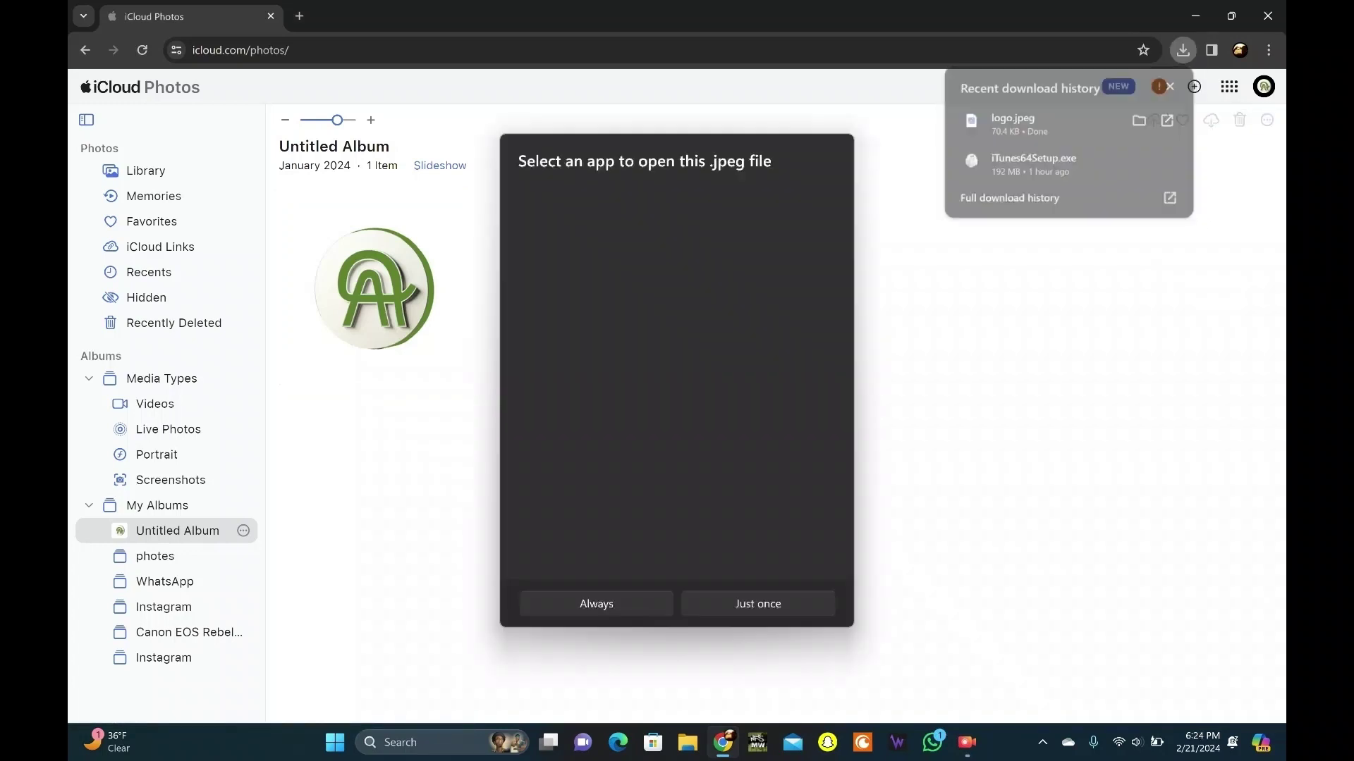
left_click(757, 603)
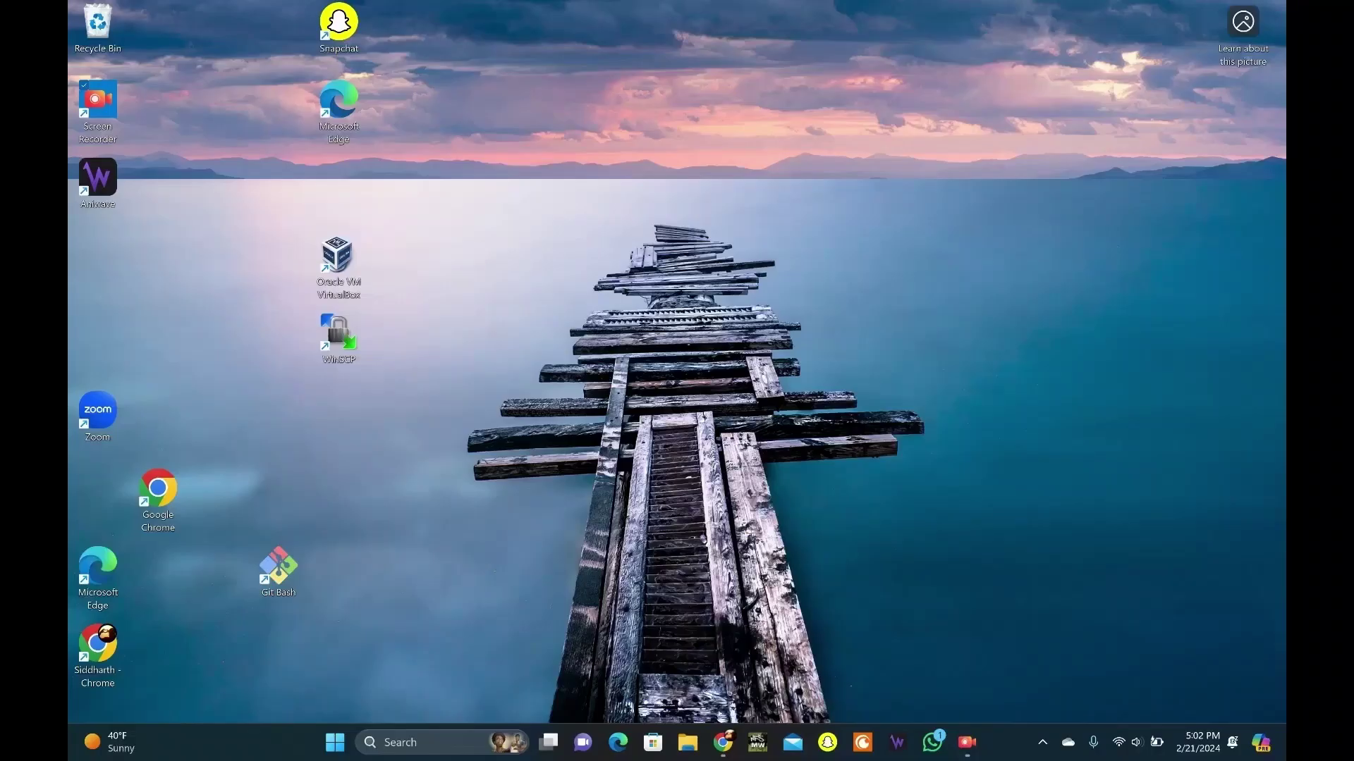
Download the iTunes 12.10.11 for Windows (64 bit) installer from the Apple Support page
mouse_move(723, 743)
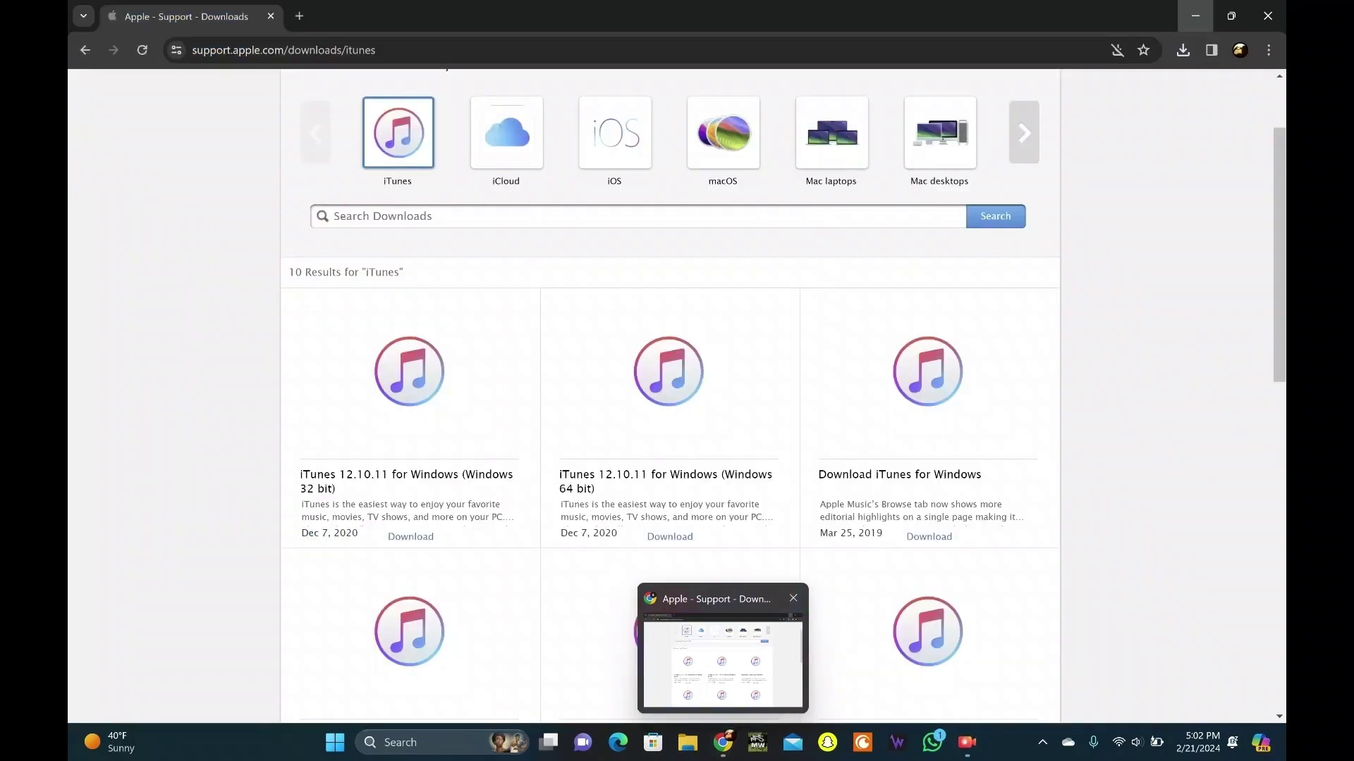
left_click(723, 662)
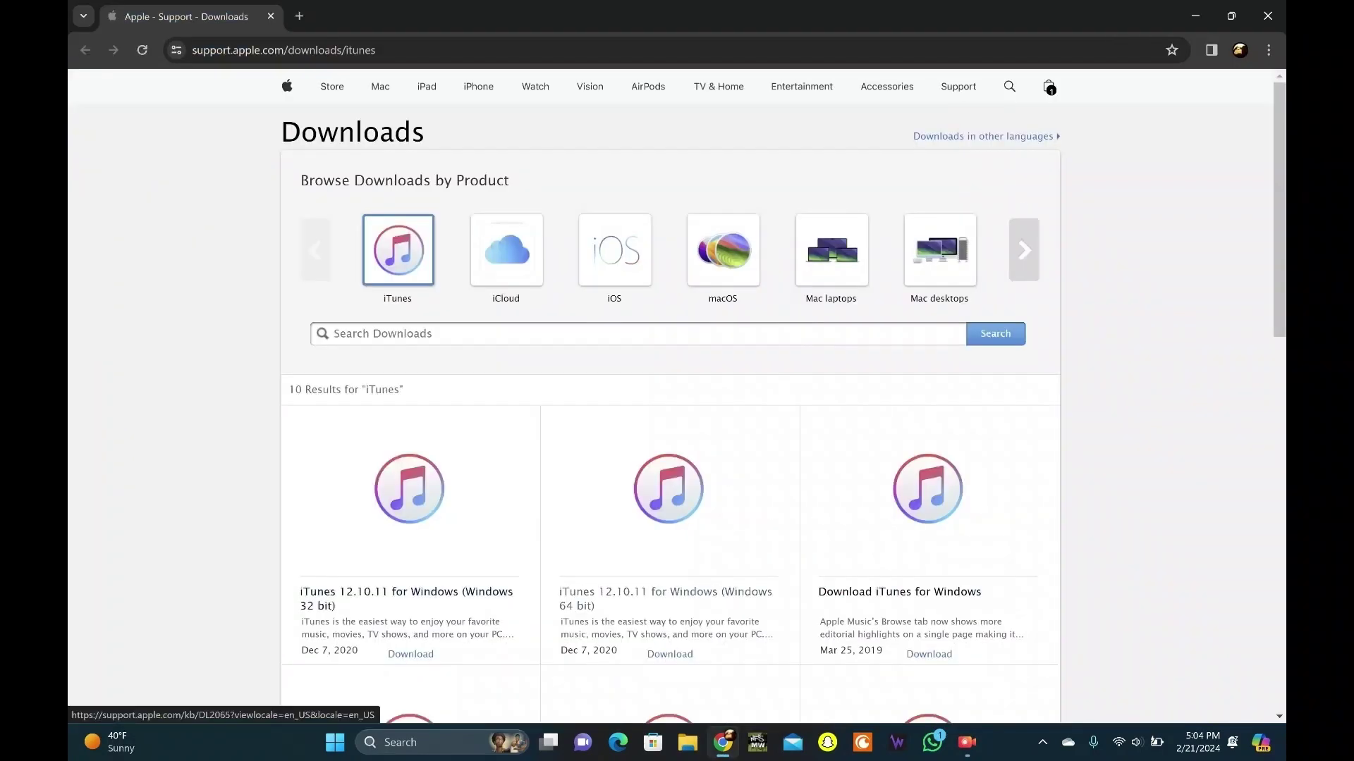
scroll(698, 596, "down", 3)
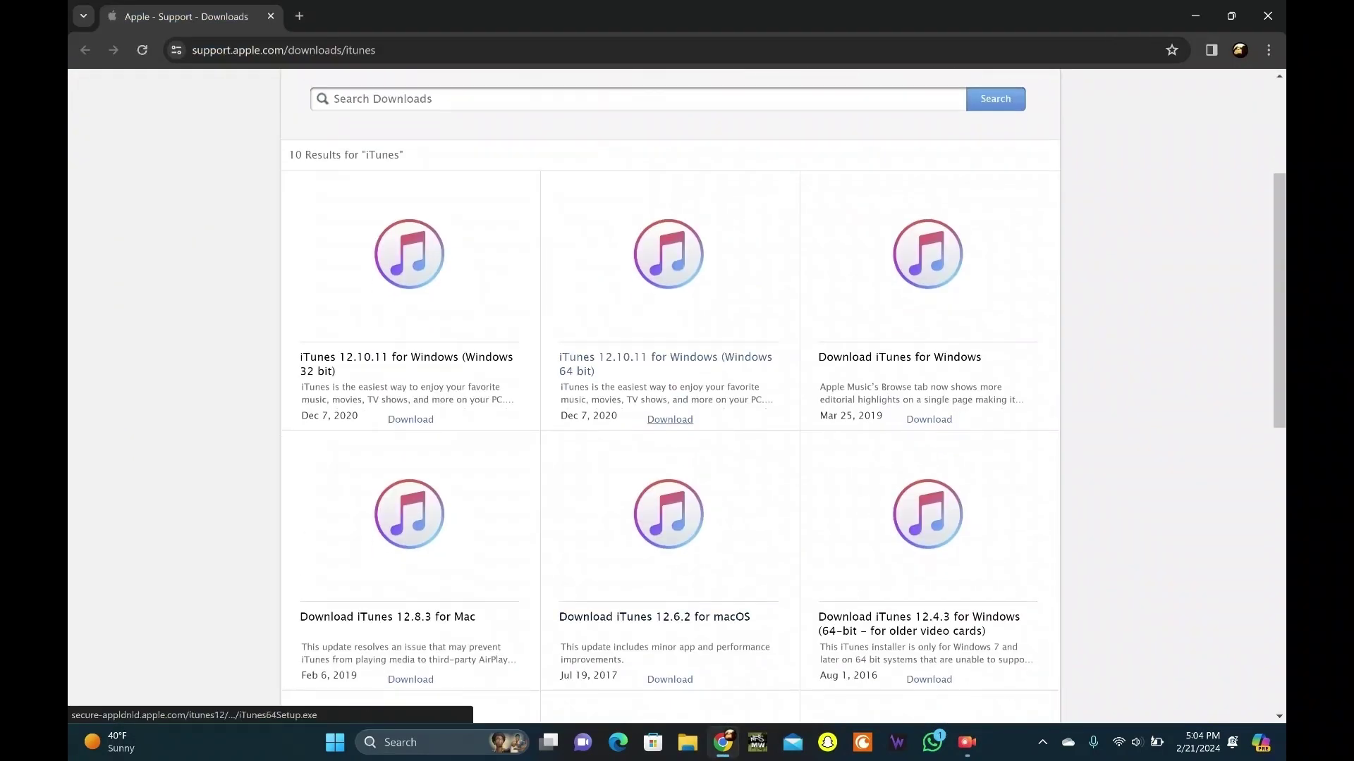
left_click(669, 420)
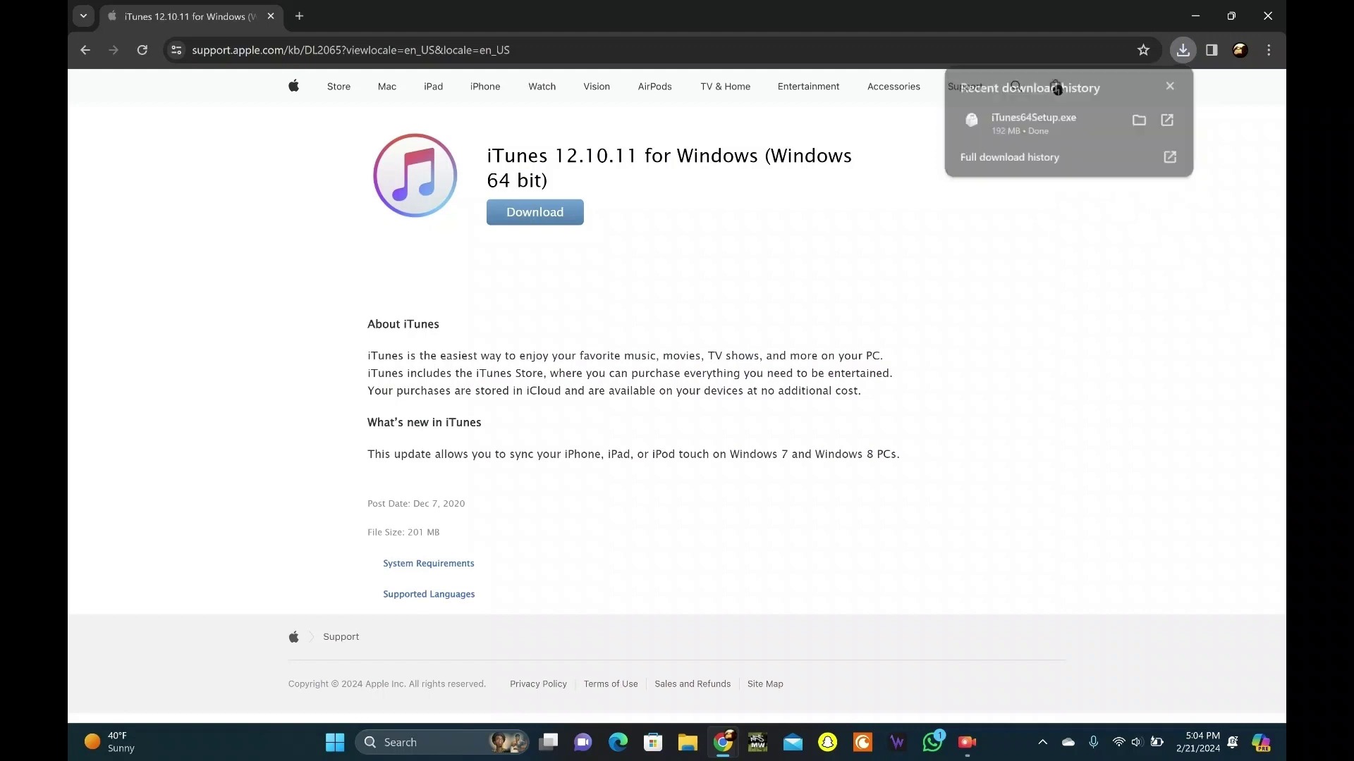
Install iTunes from iTunes64Setup.exe, accept the licence, and update it to 12.13.1
left_click(1033, 121)
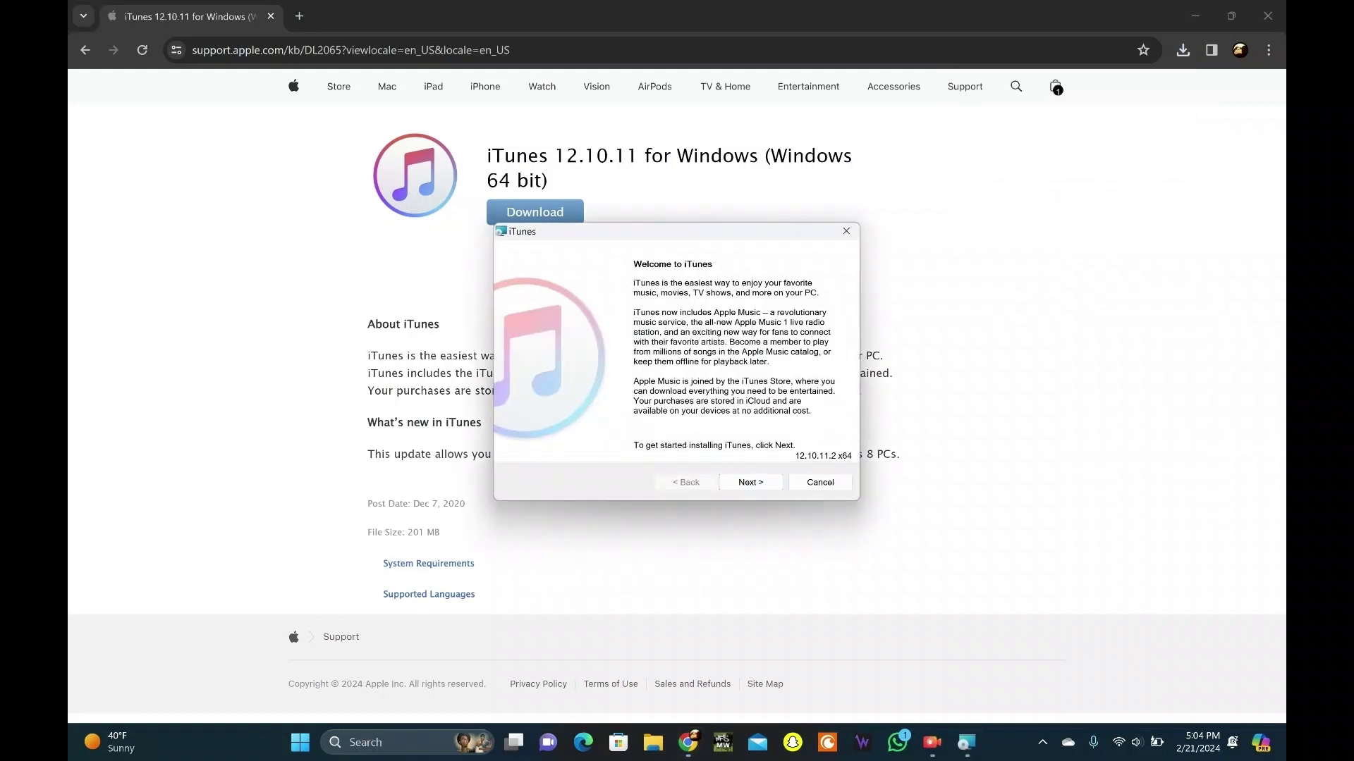
left_click(751, 482)
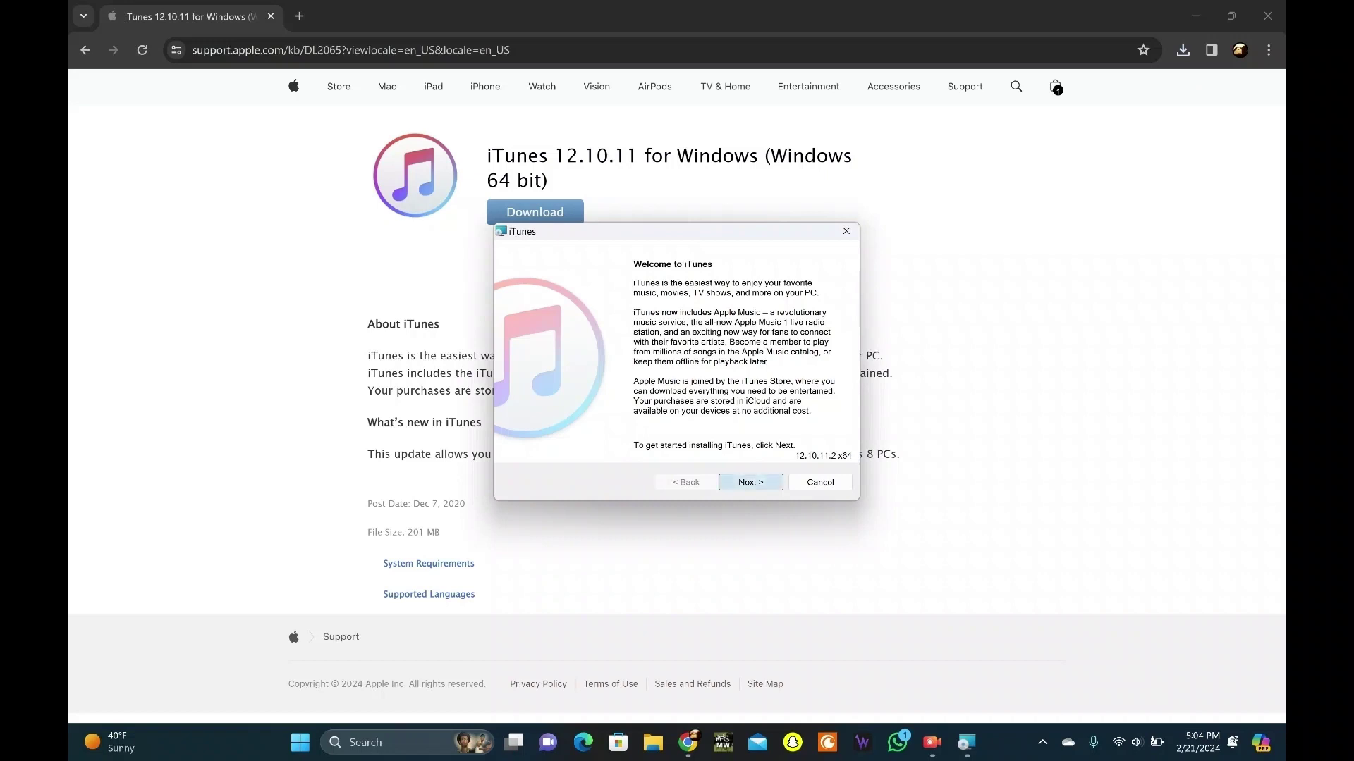
left_click(750, 483)
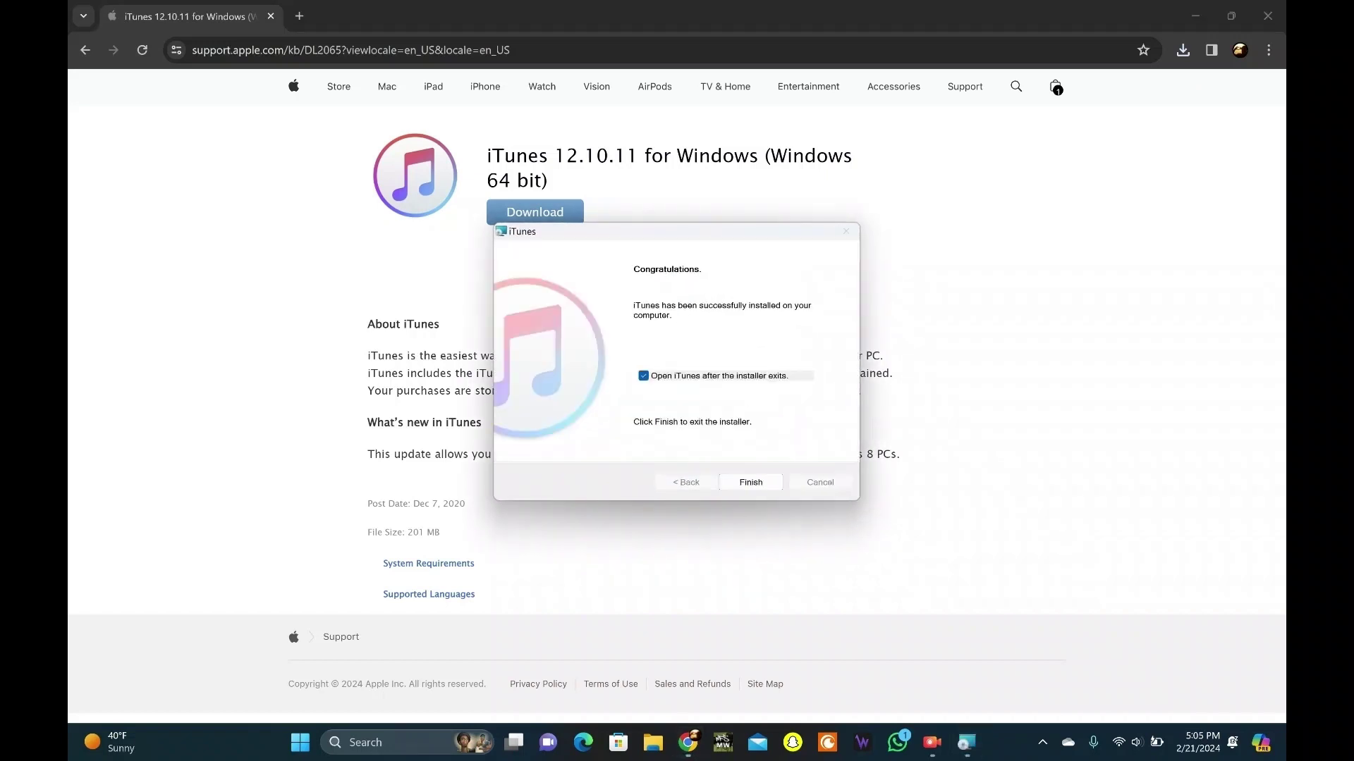
left_click(750, 482)
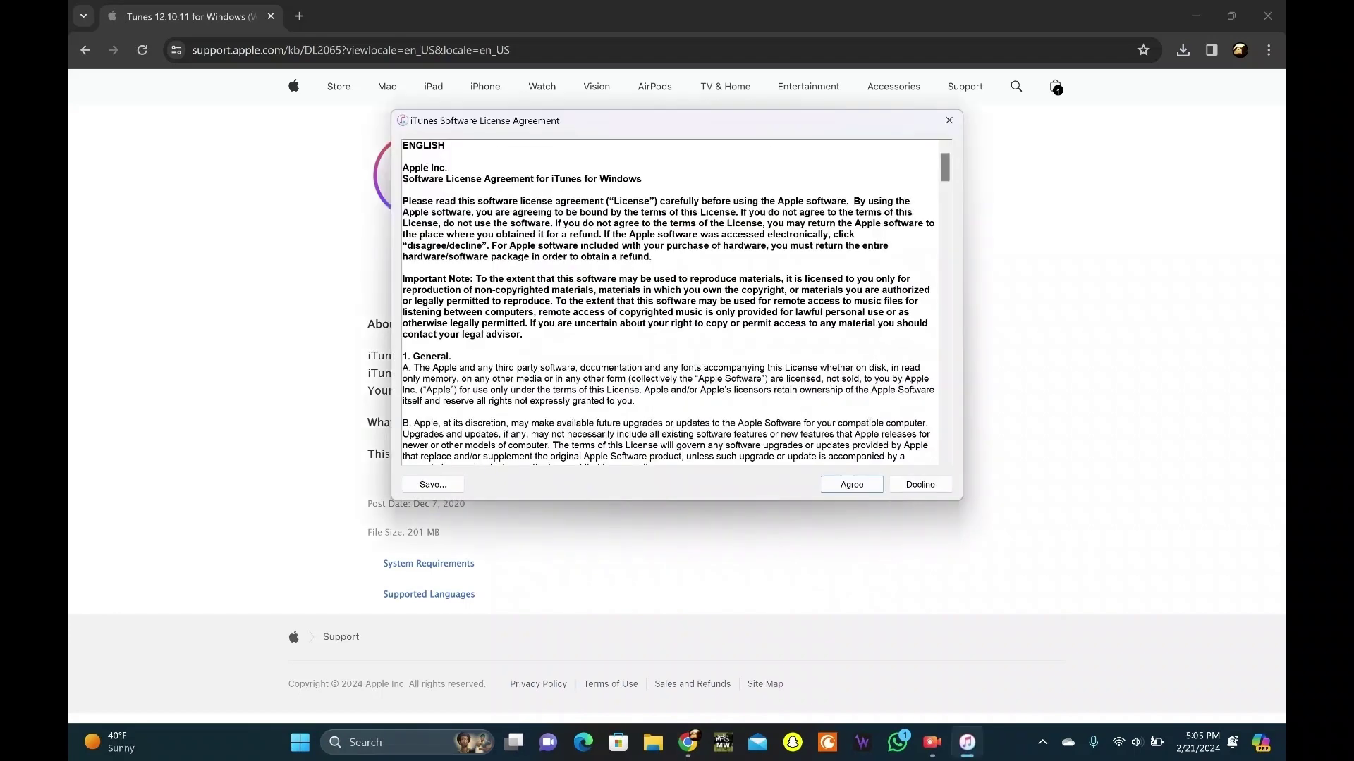
key("Return")
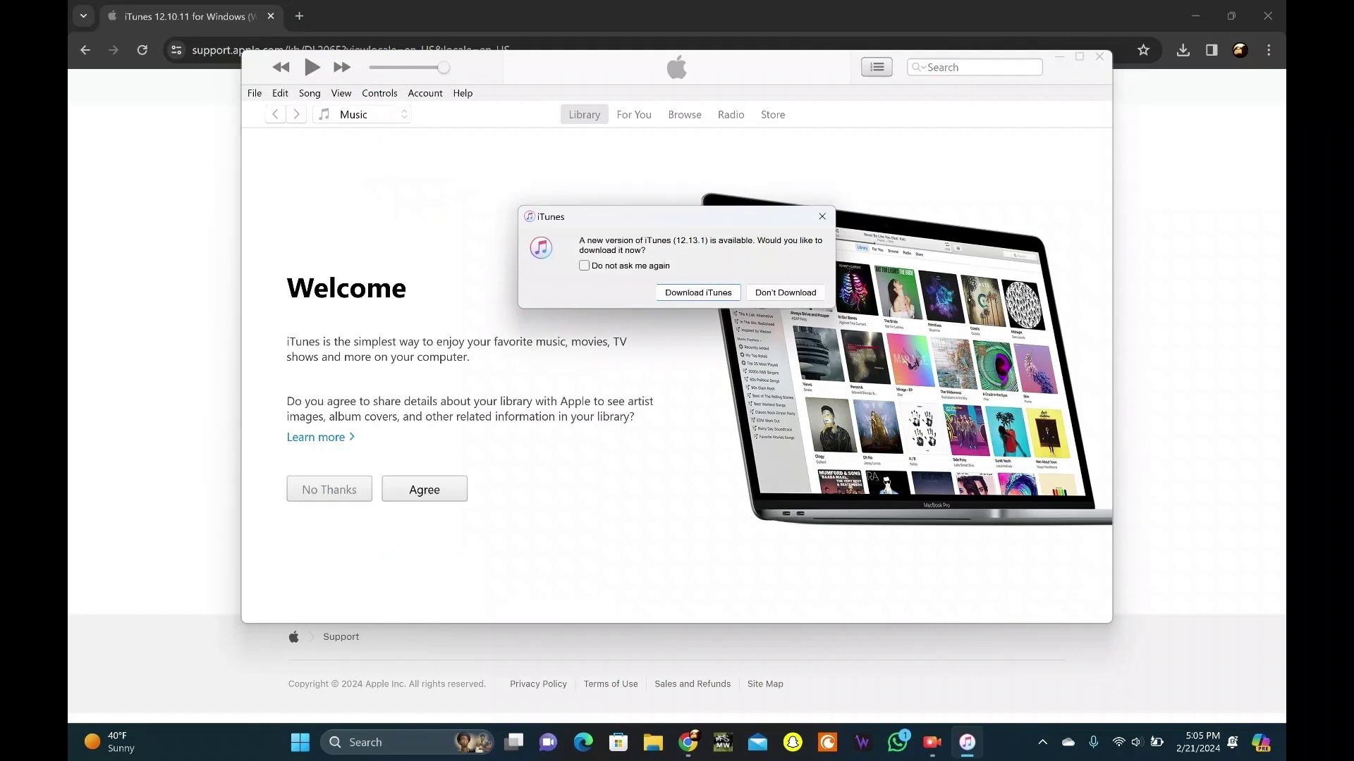
key("Return")
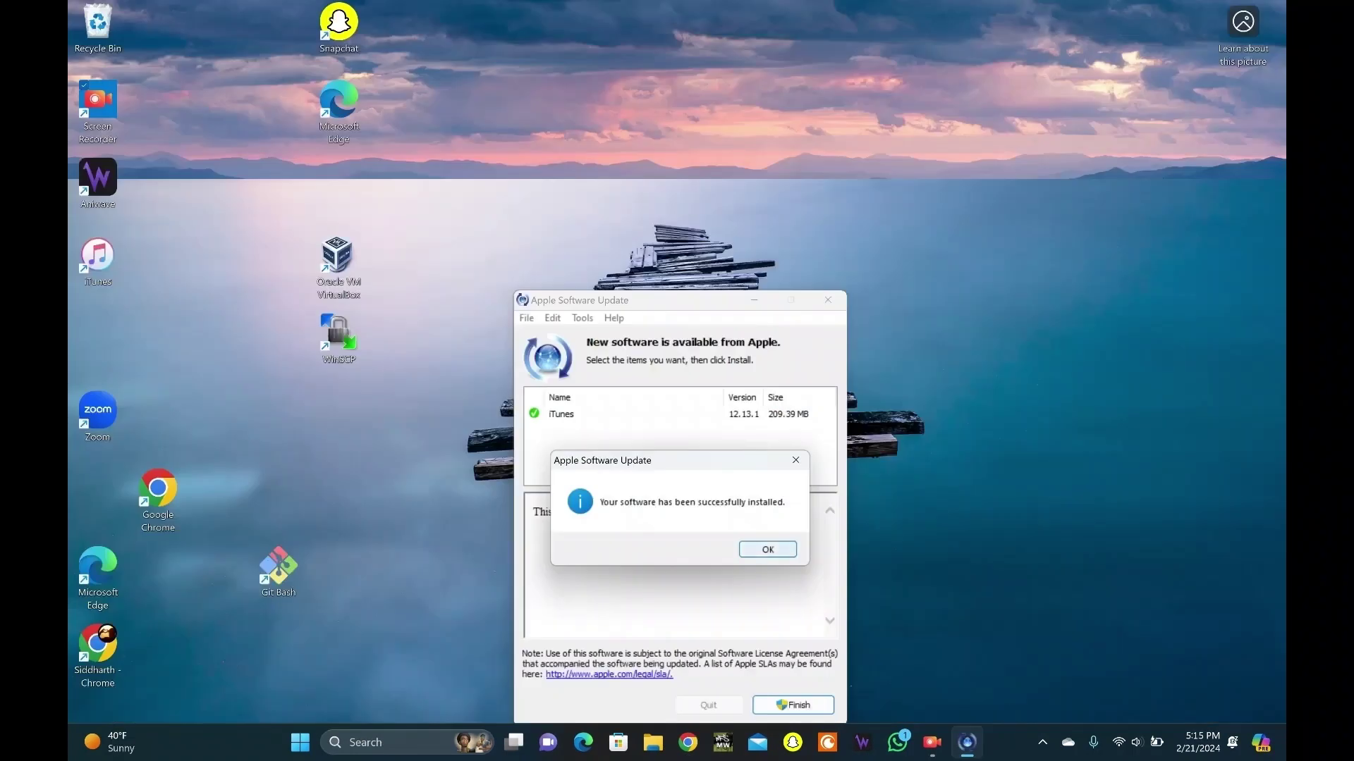
key("Return")
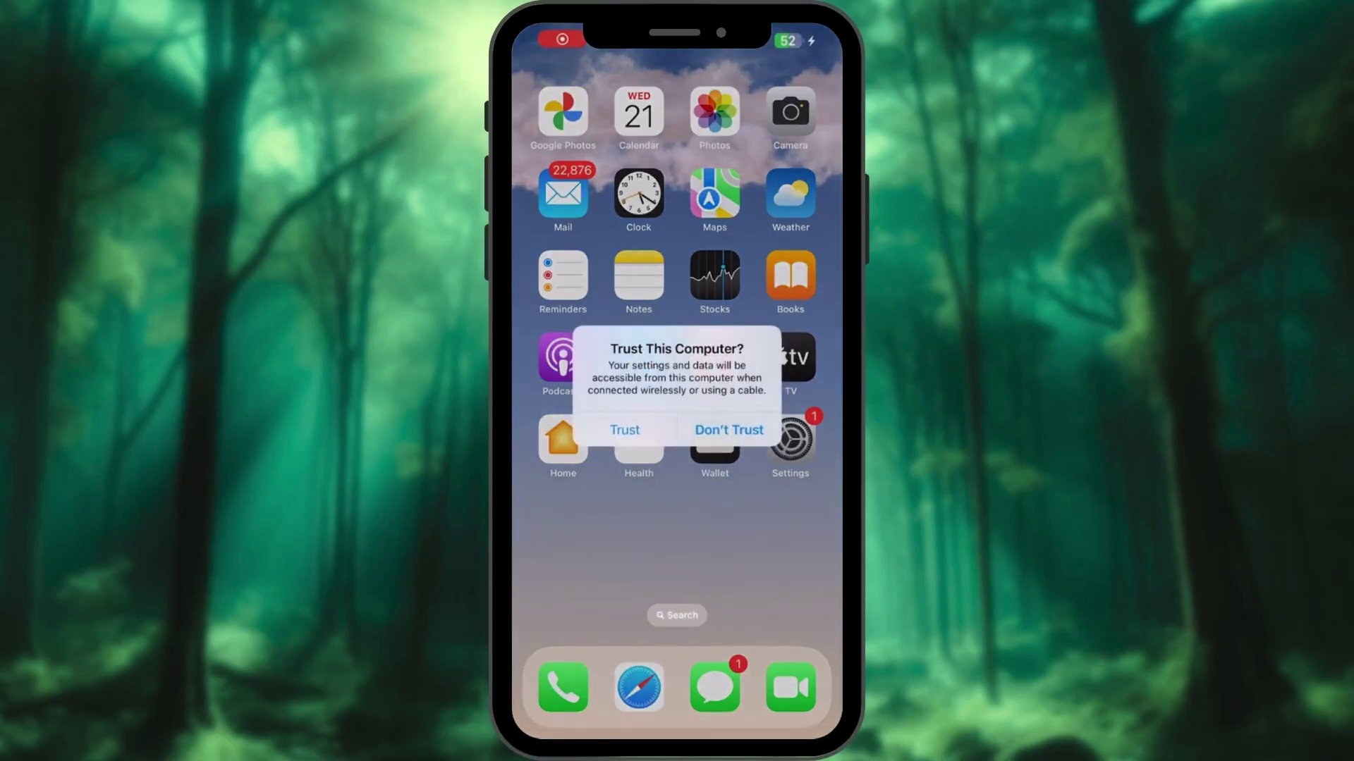
Trust this computer on the iPhone and confirm with the device passcode
left_click(624, 429)
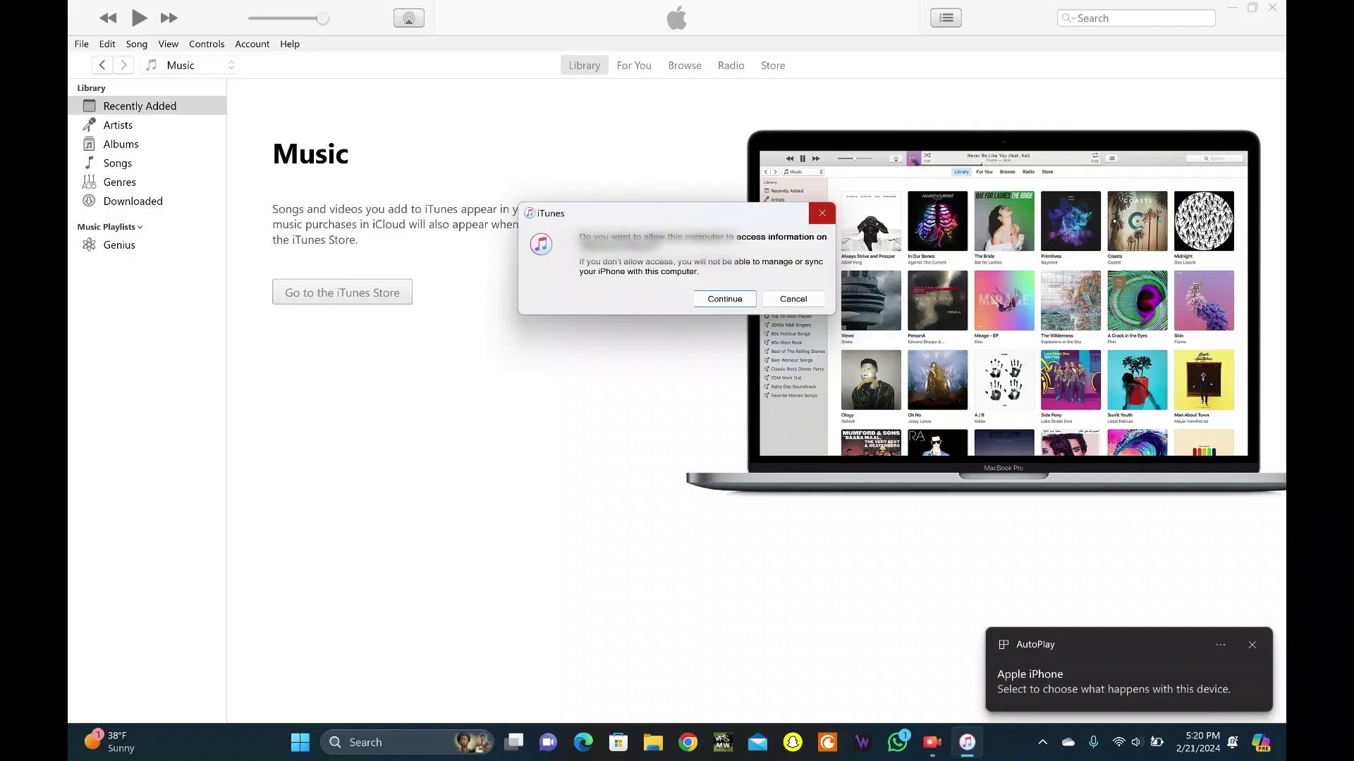
key("Return")
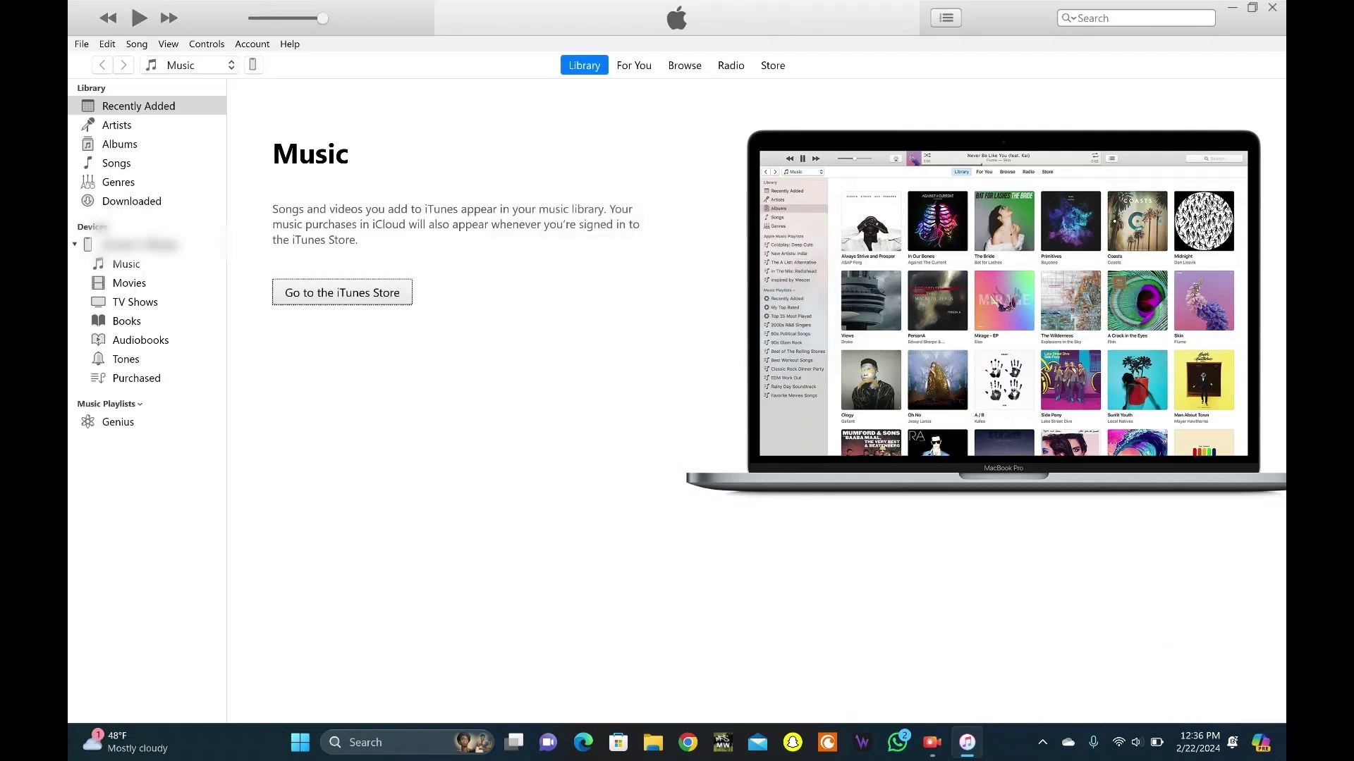
Enable Sync Photos for the iPhone from the Pictures source, with only the Camera Roll folder (3 photos) ticked
left_click(252, 65)
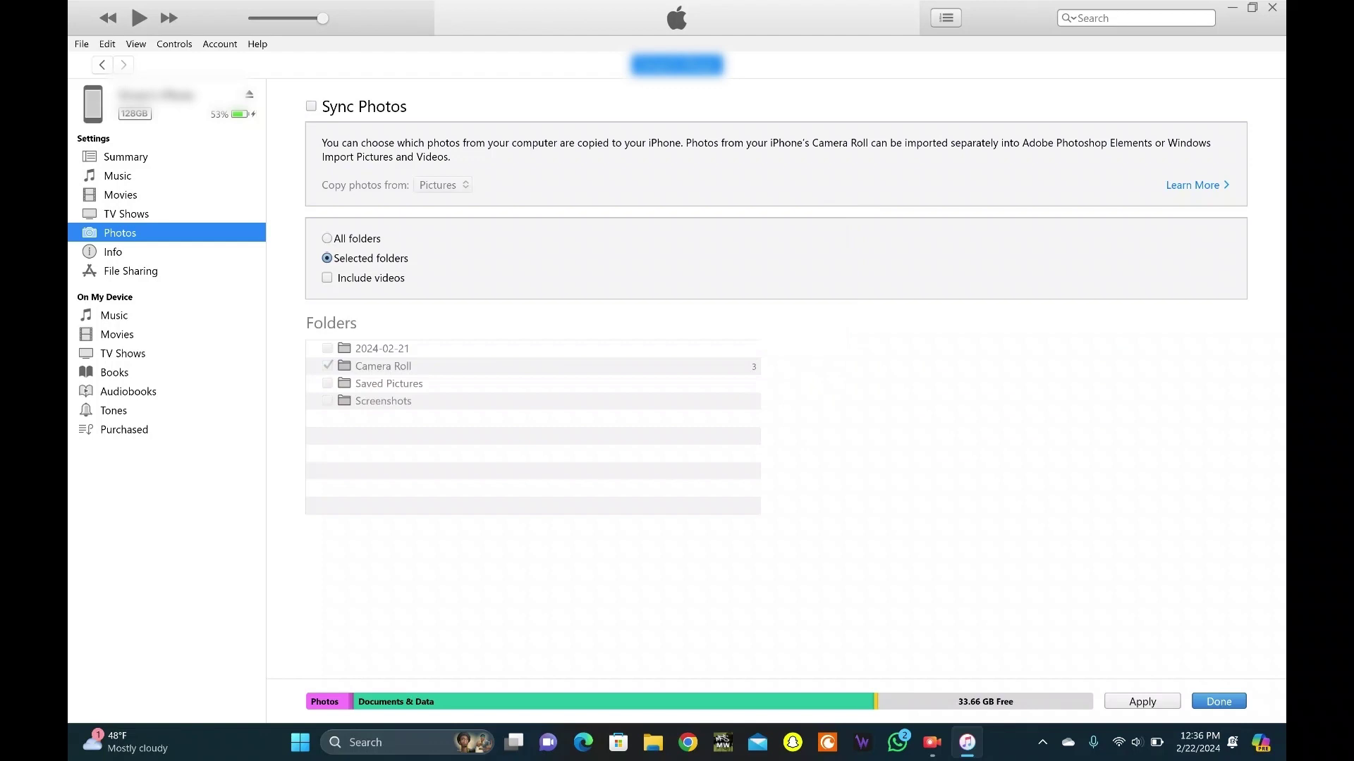
left_click(311, 105)
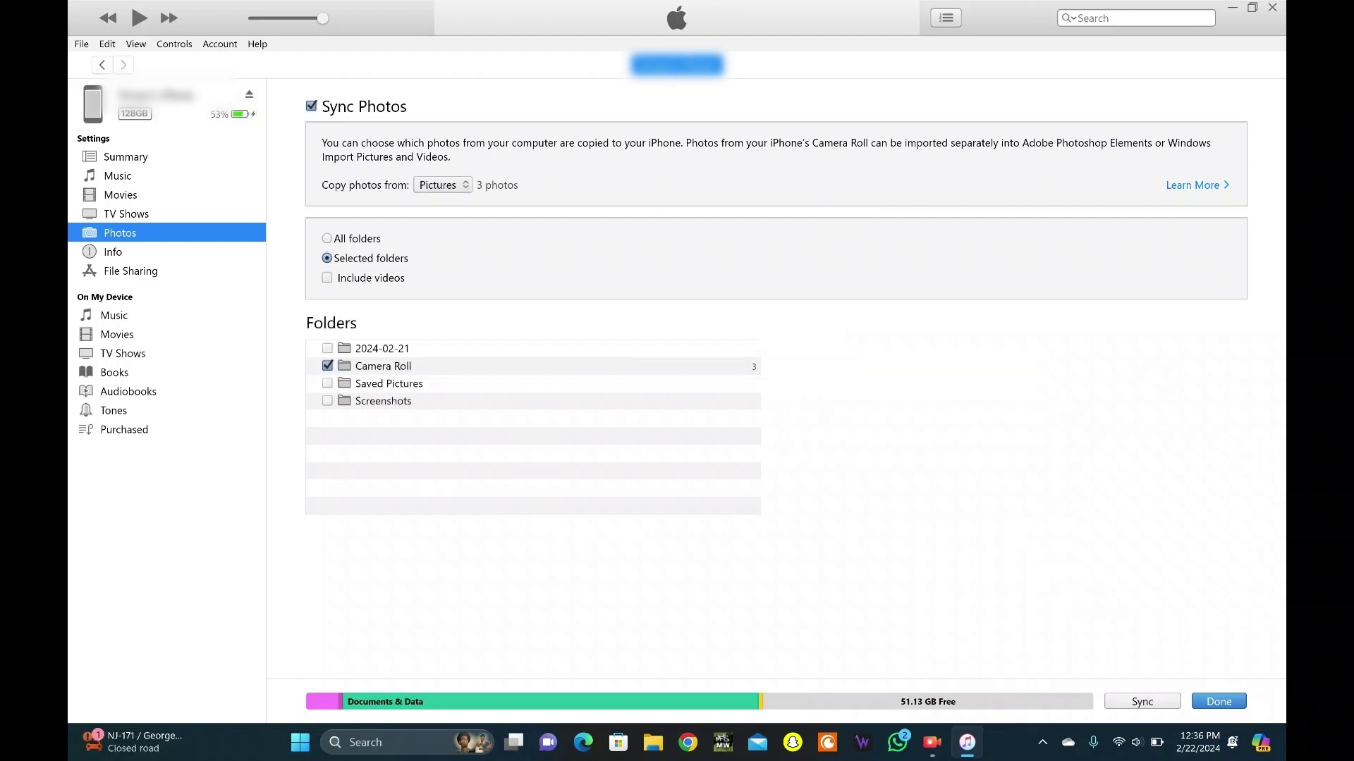
left_click(442, 185)
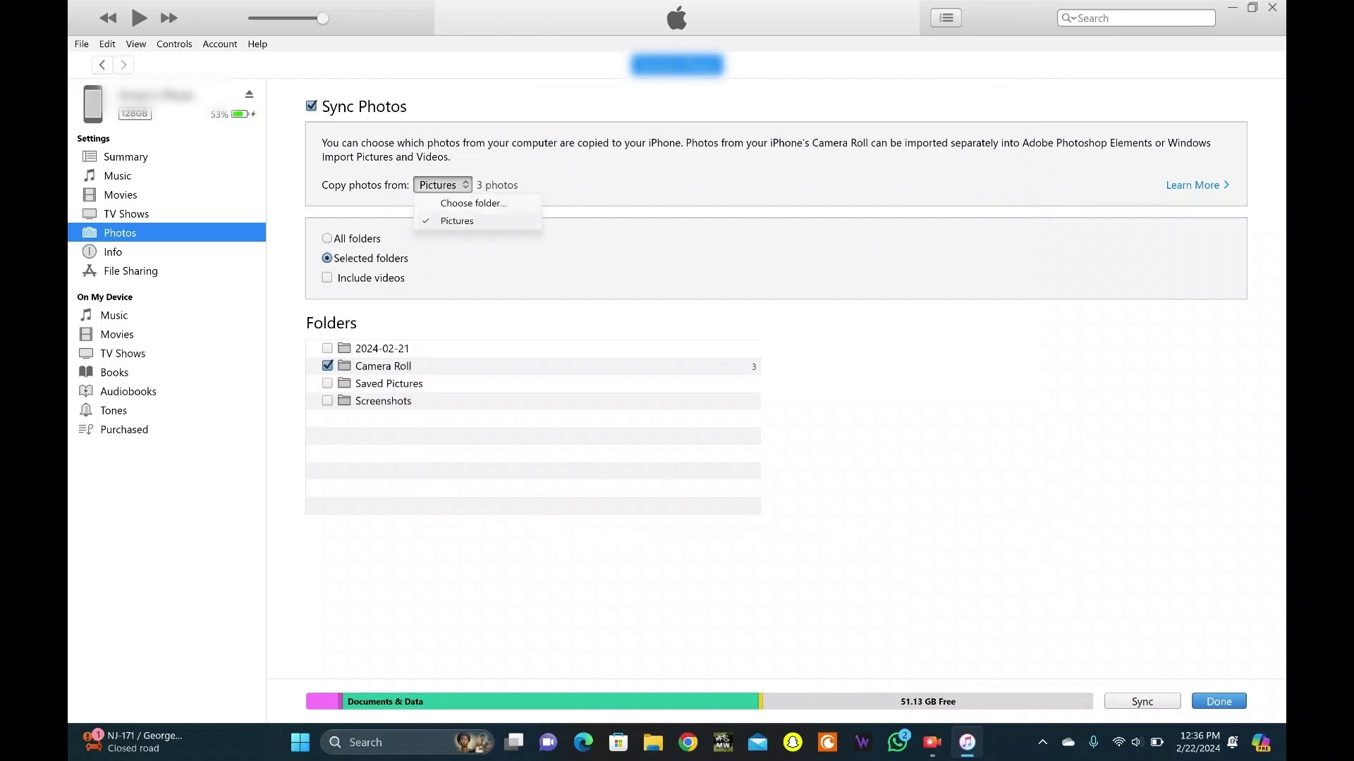
left_click(451, 218)
left_click(327, 366)
left_click(327, 366)
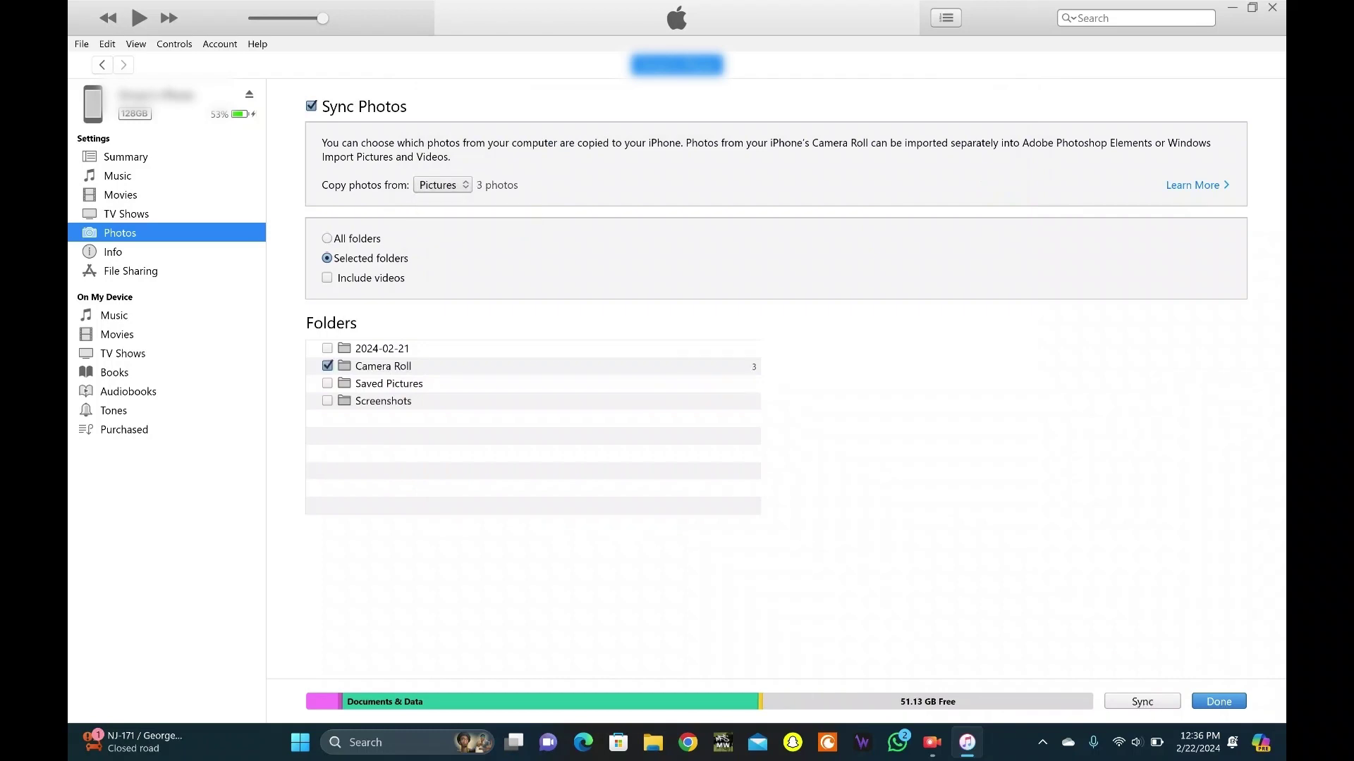